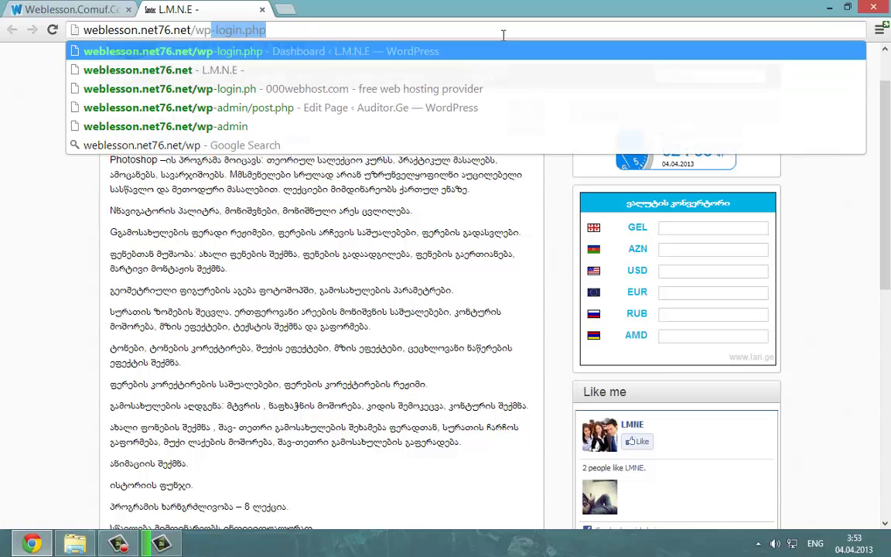
Log in to the WordPress admin at weblesson.net76.net/wp-login.php and open the theme management page.
key(Return)
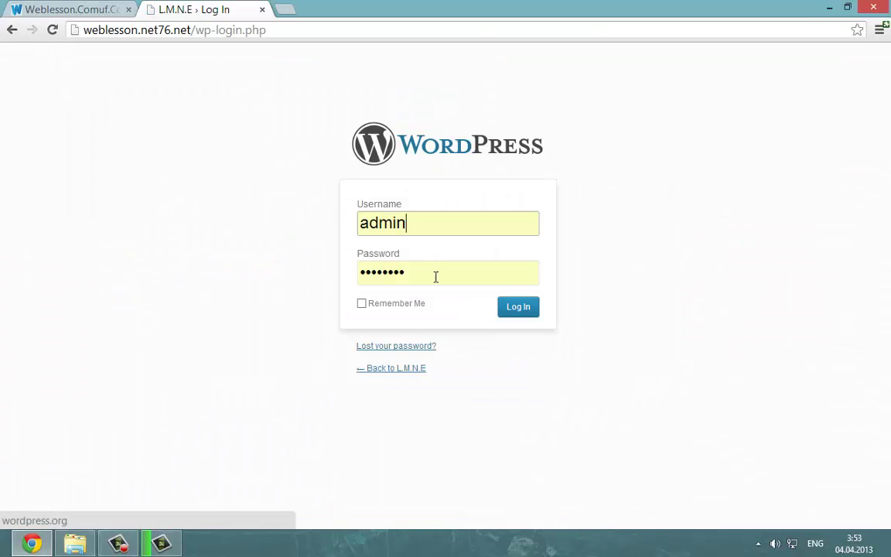
click(514, 301)
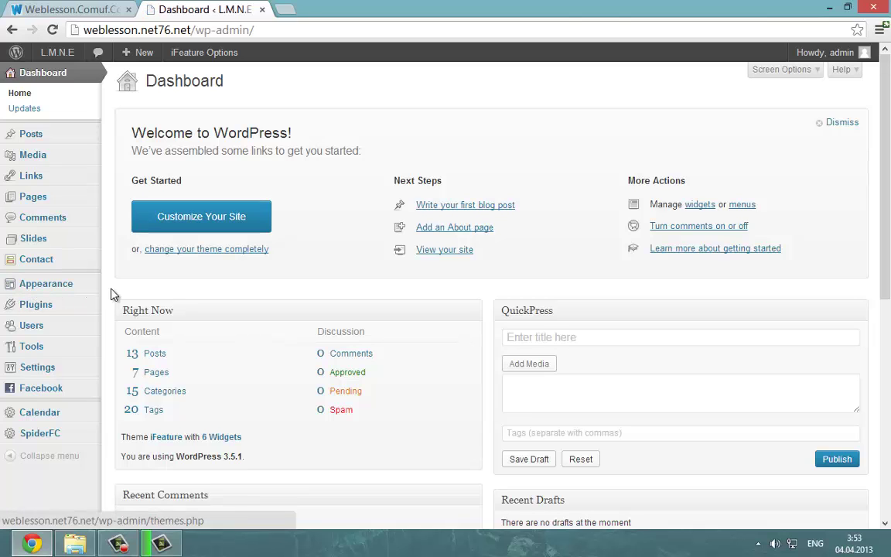
mouse_move(76, 294)
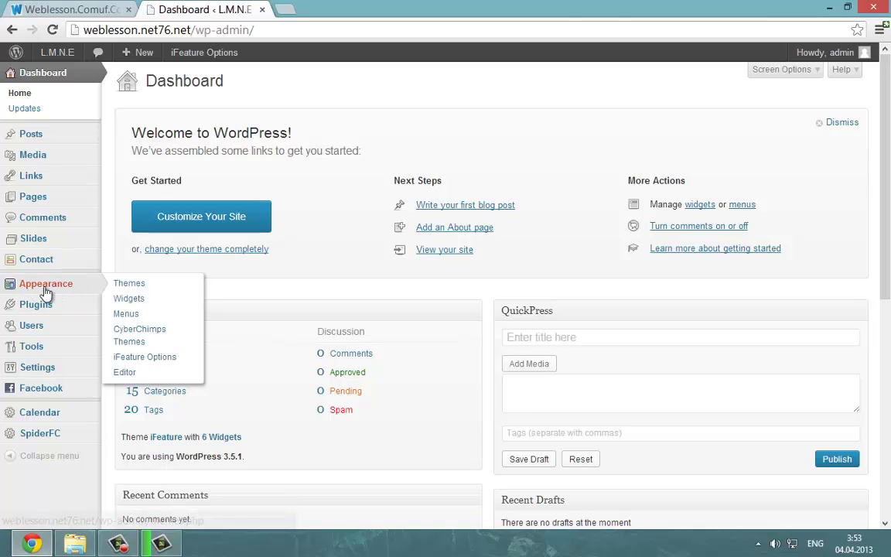
click(146, 287)
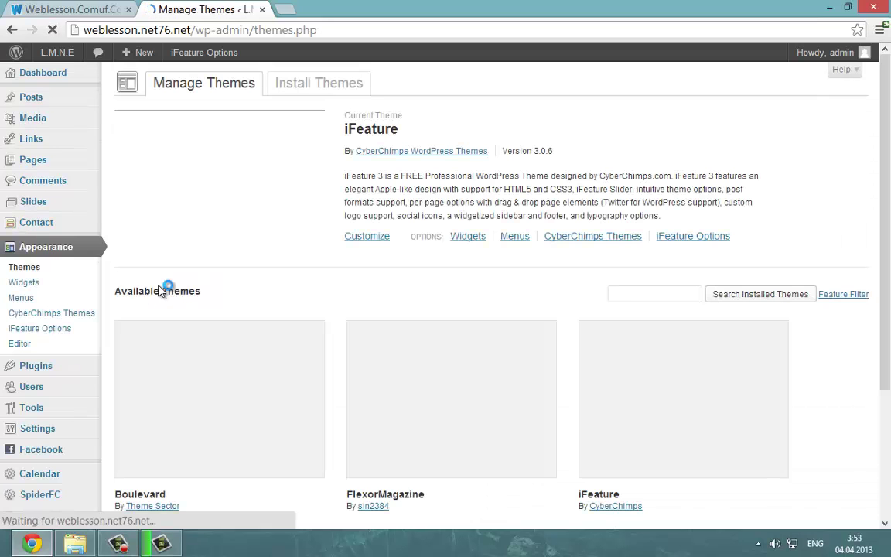
Look over the current iFeature theme and the other installed themes.
right_click(438, 203)
click(395, 202)
right_click(396, 204)
click(390, 199)
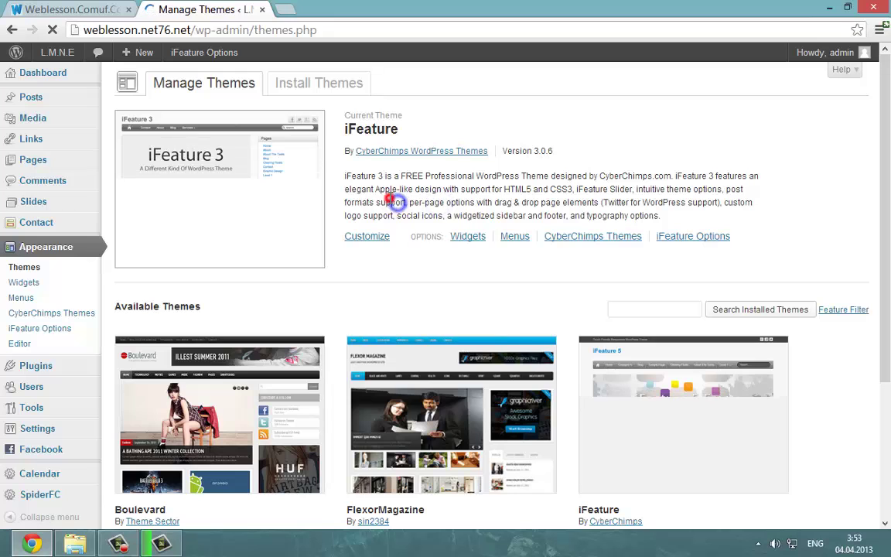
scroll(390, 199, down, 4)
drag(886, 289, 888, 131)
scroll(576, 199, up, 1)
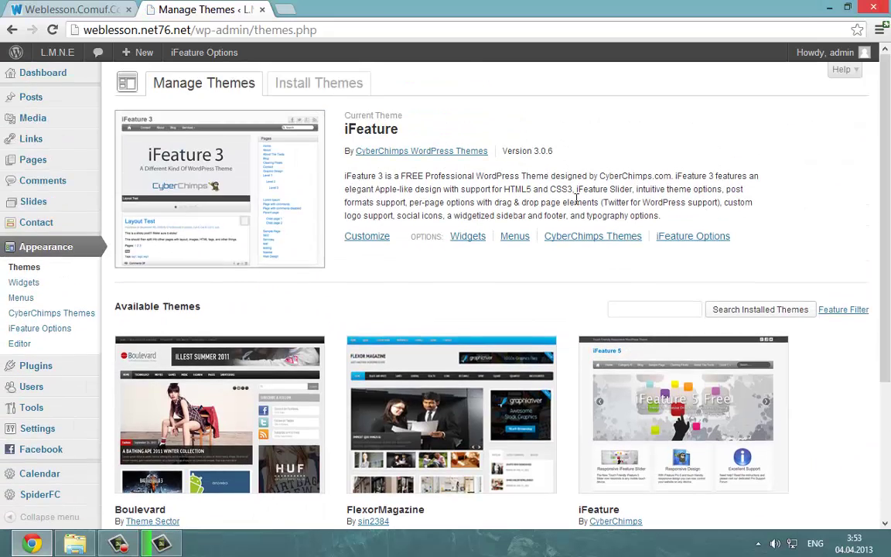
right_click(440, 210)
drag(407, 202, 403, 200)
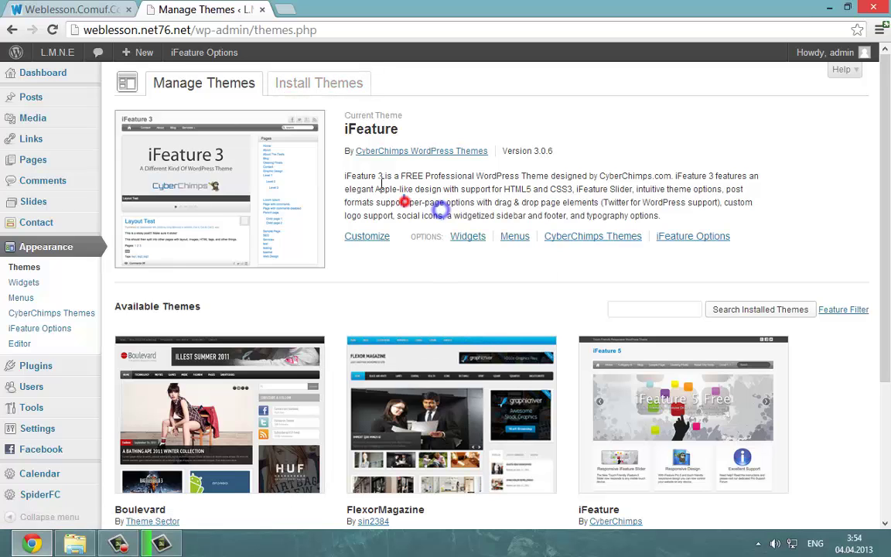
drag(397, 86, 281, 89)
click(395, 108)
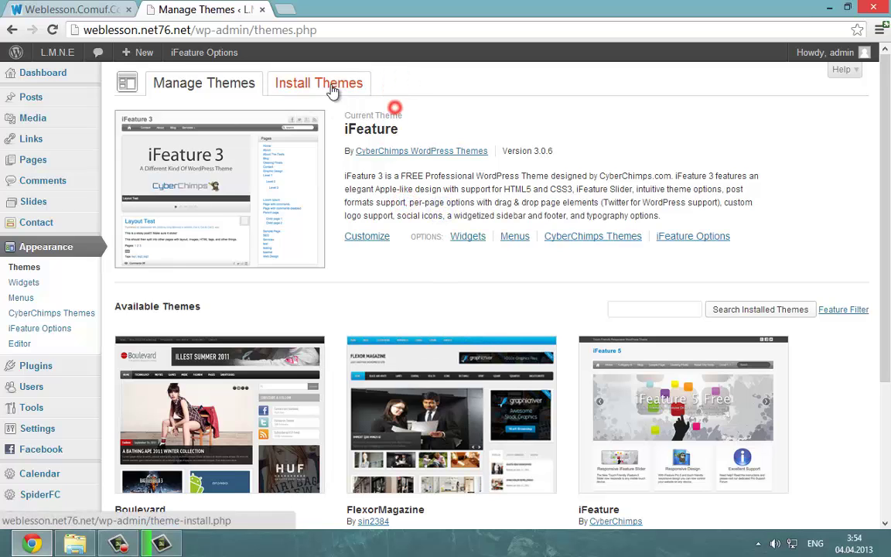
Open the theme installation page and examine its keyword search and feature filter options.
click(331, 84)
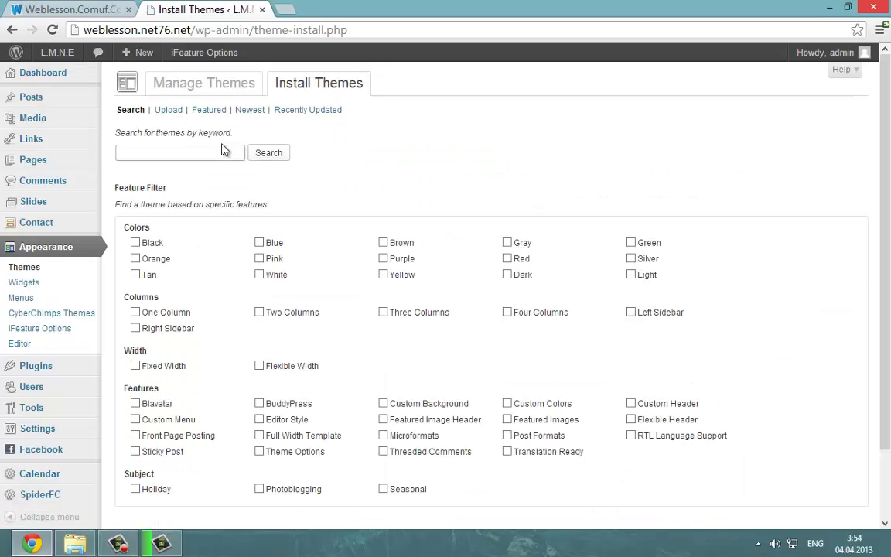
right_click(374, 170)
click(351, 168)
right_click(396, 175)
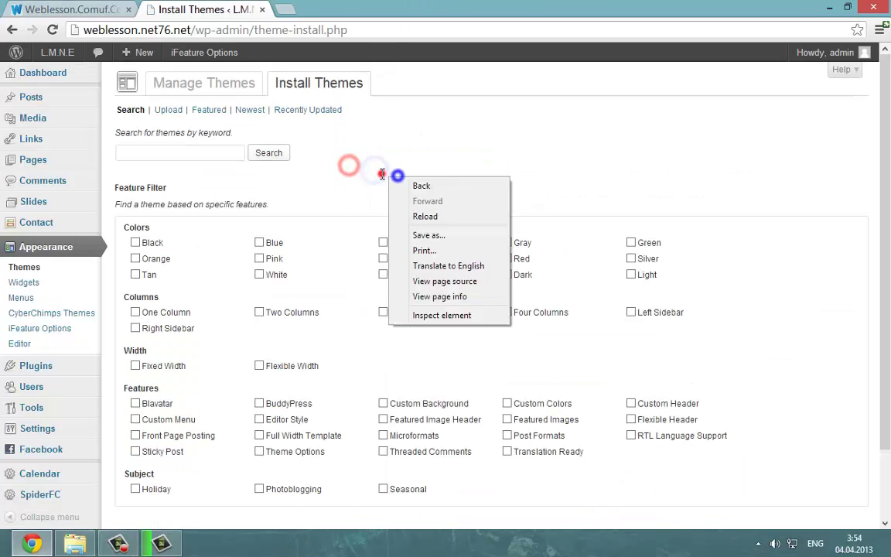
click(382, 173)
scroll(383, 172, down, 2)
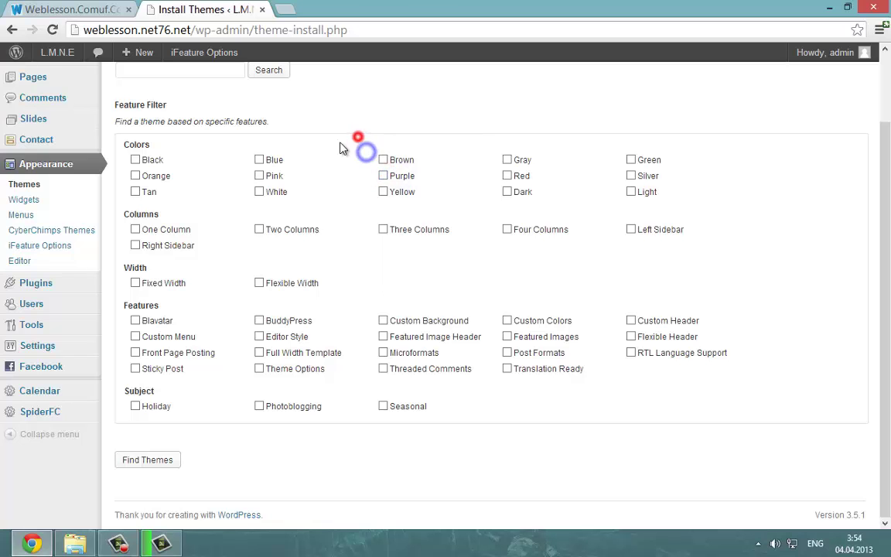
scroll(232, 151, up, 1)
scroll(256, 149, down, 1)
scroll(280, 178, up, 1)
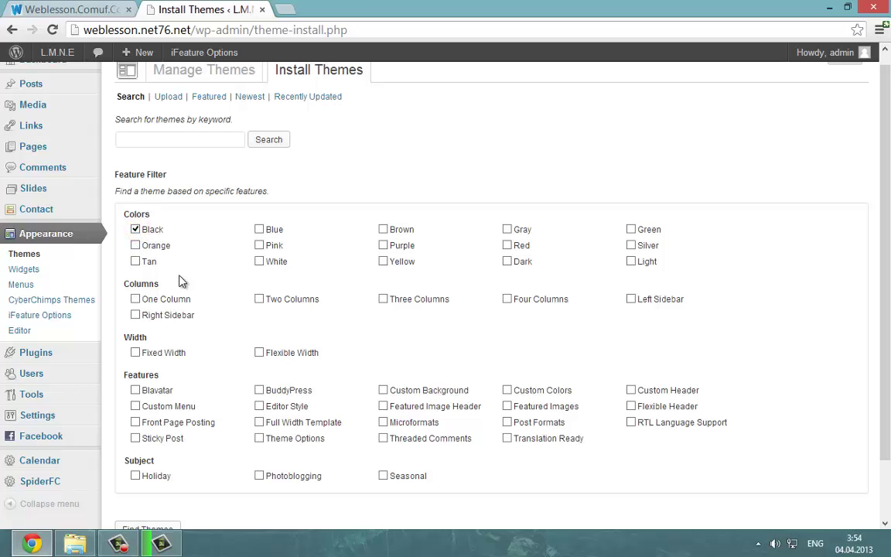
Select Black, One Column and Fixed Width in the feature filter and run the search with an empty keyword.
click(172, 302)
scroll(292, 311, up, 1)
click(268, 154)
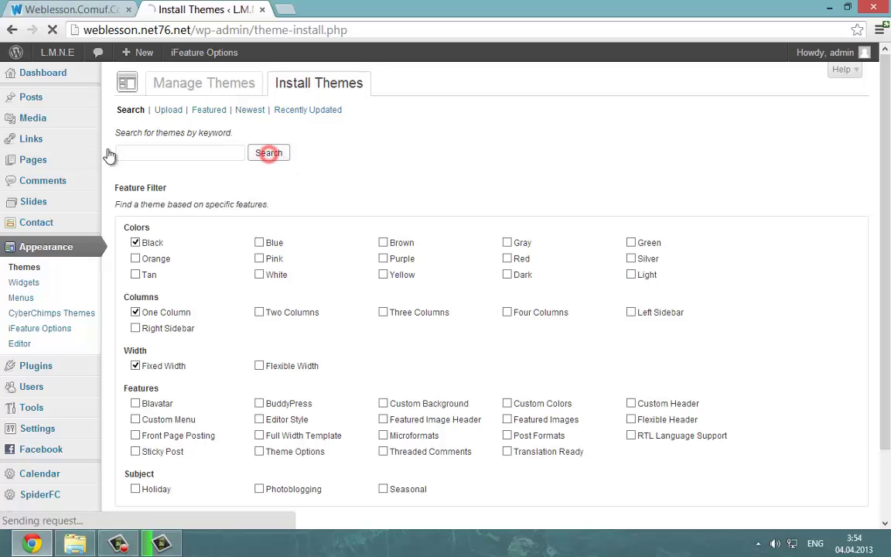
Browse the theme search results and examine the previews of the listed themes.
scroll(334, 192, down, 2)
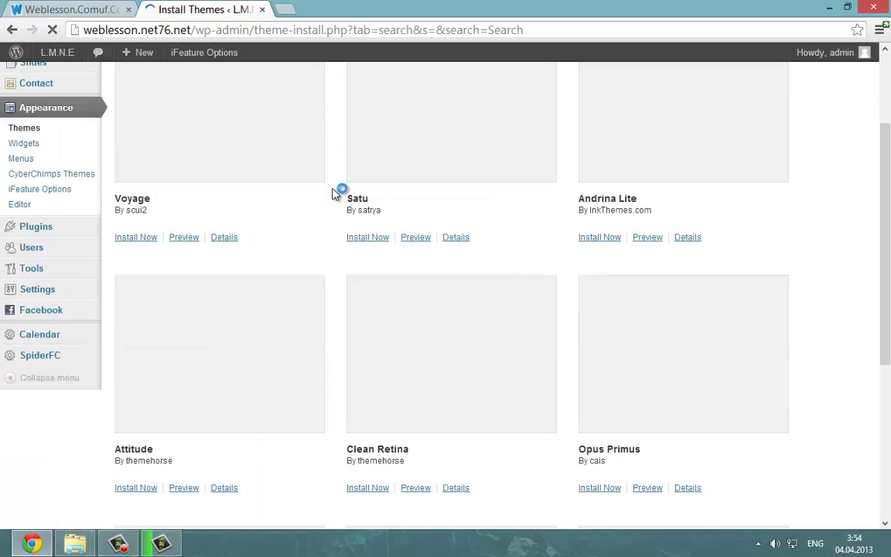
scroll(618, 207, down, 2)
scroll(620, 210, up, 2)
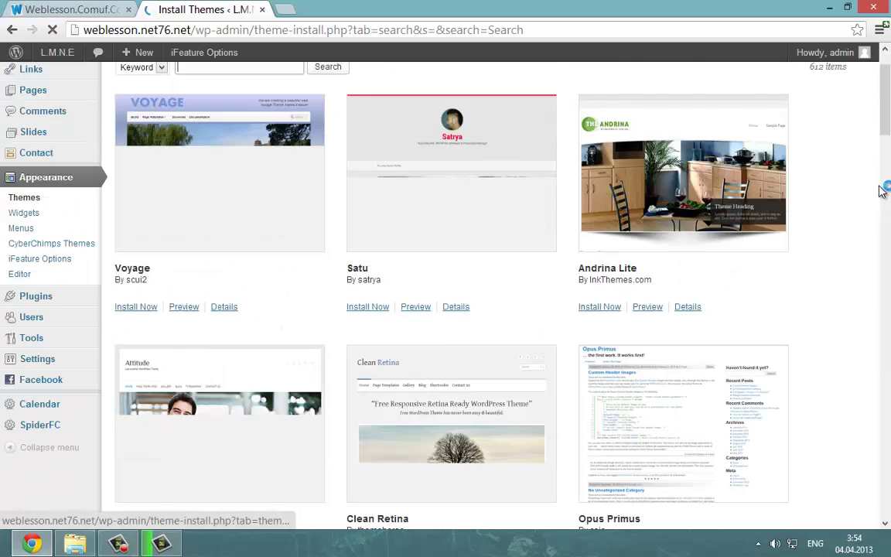
drag(886, 123, 888, 233)
scroll(870, 247, down, 1)
right_click(857, 220)
click(851, 215)
drag(890, 156, 890, 150)
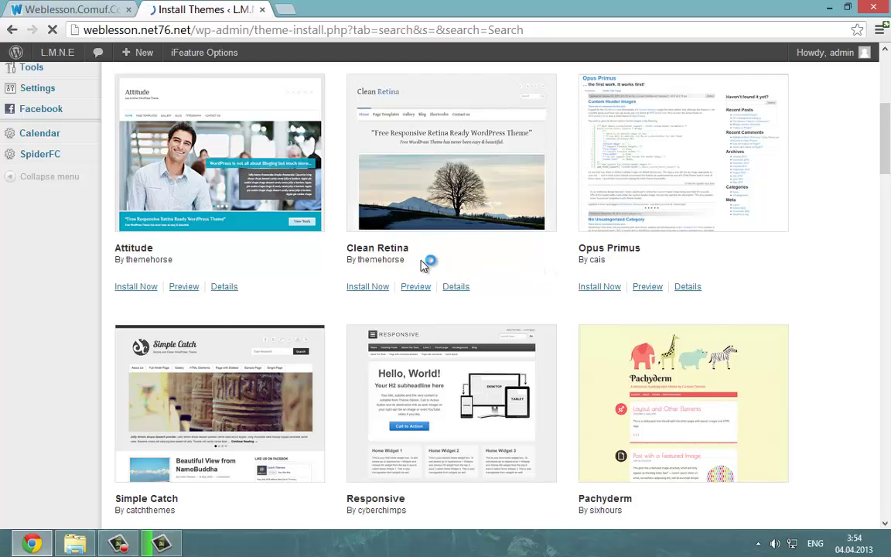
scroll(422, 266, down, 2)
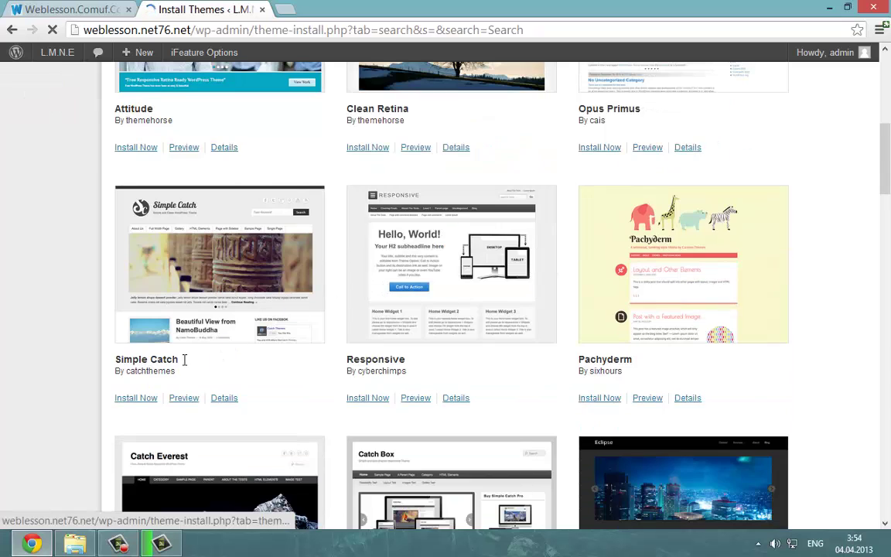
Copy the Simple Catch theme name from the results and search the themes by that keyword.
drag(183, 359, 118, 356)
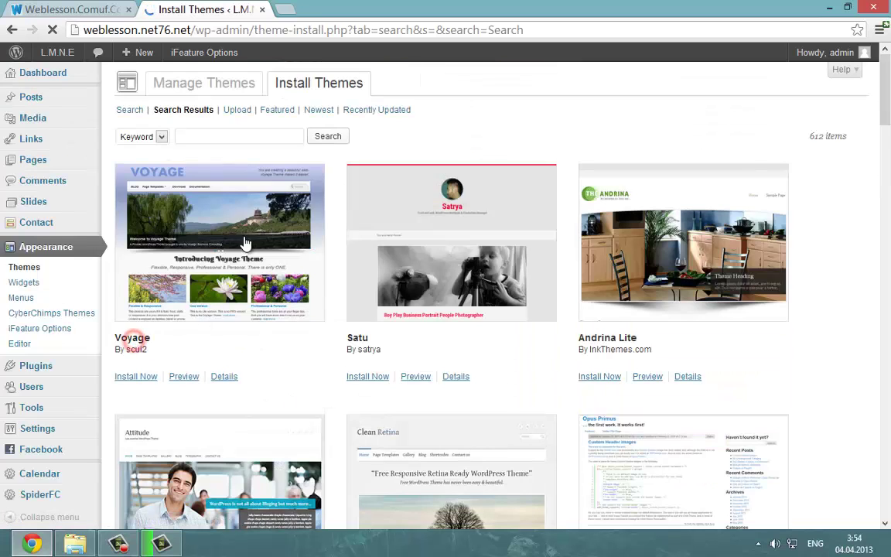
click(248, 136)
text(Simple Catch)
click(329, 137)
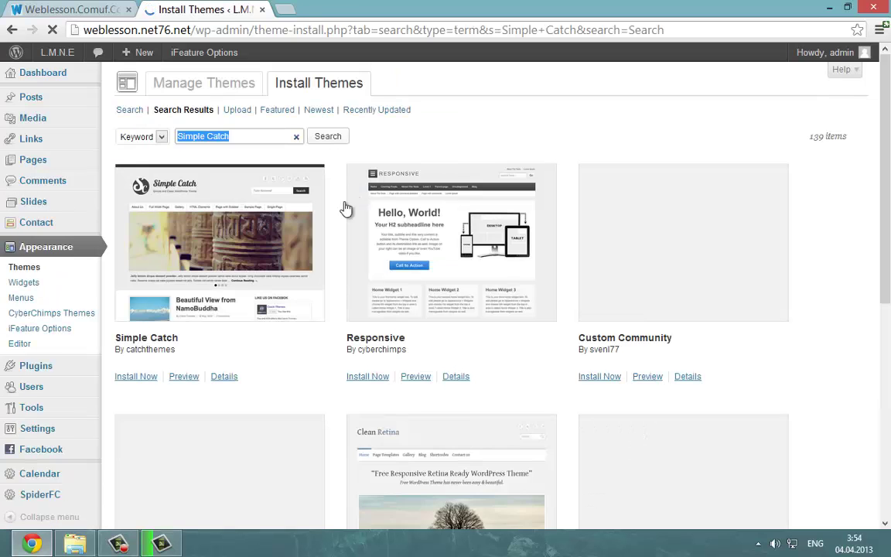
scroll(259, 200, down, 1)
Search the web for "simple catch wordpress theme" in a new browser tab.
click(290, 9)
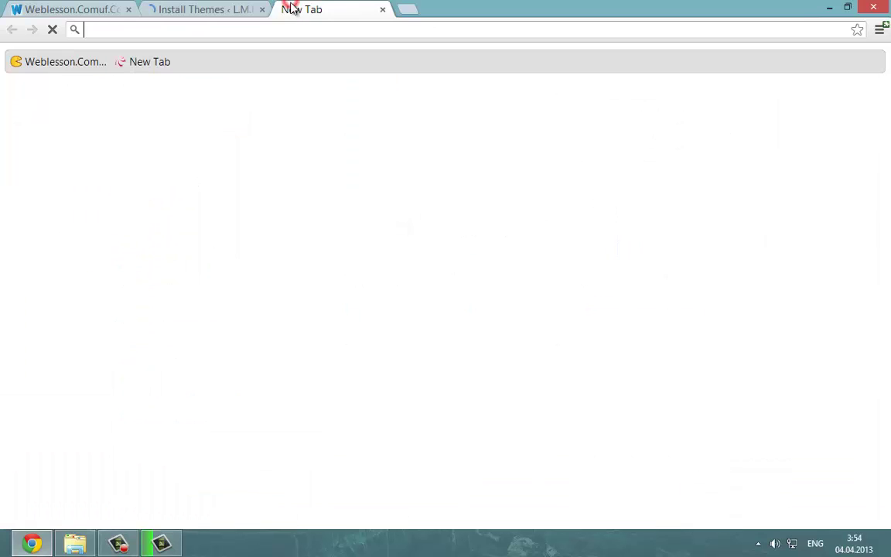
text(Simple Catch wo)
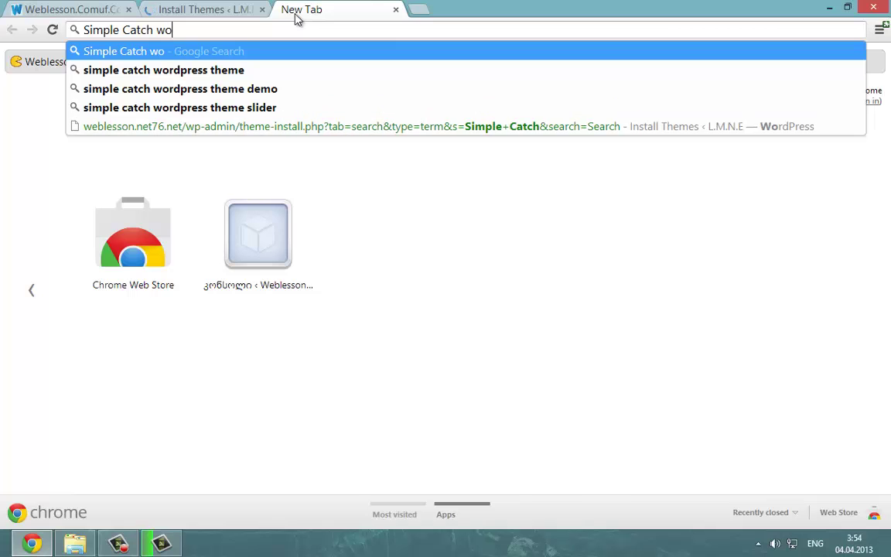
key(BackSpace)
key(Down)
key(Return)
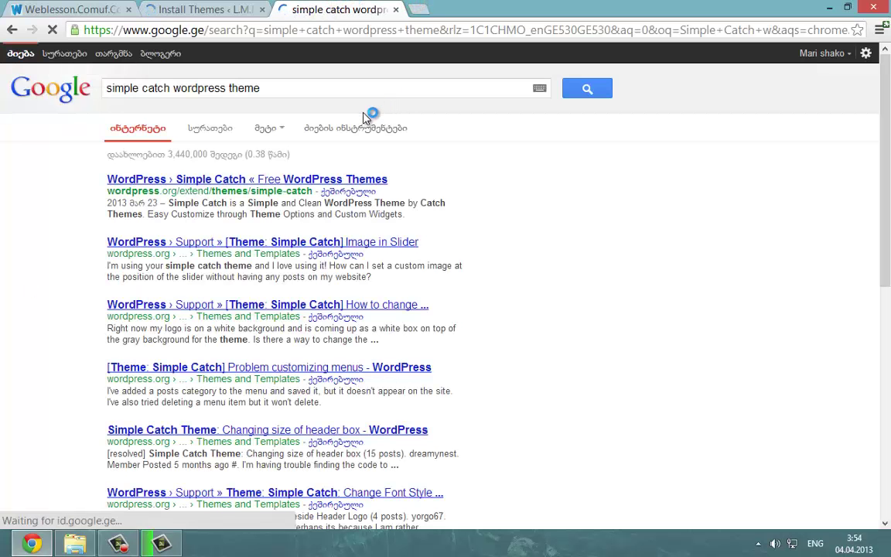
Download Simple Catch version 2.3.1 from its WordPress.org theme page, close that page and open the full download list.
click(292, 180)
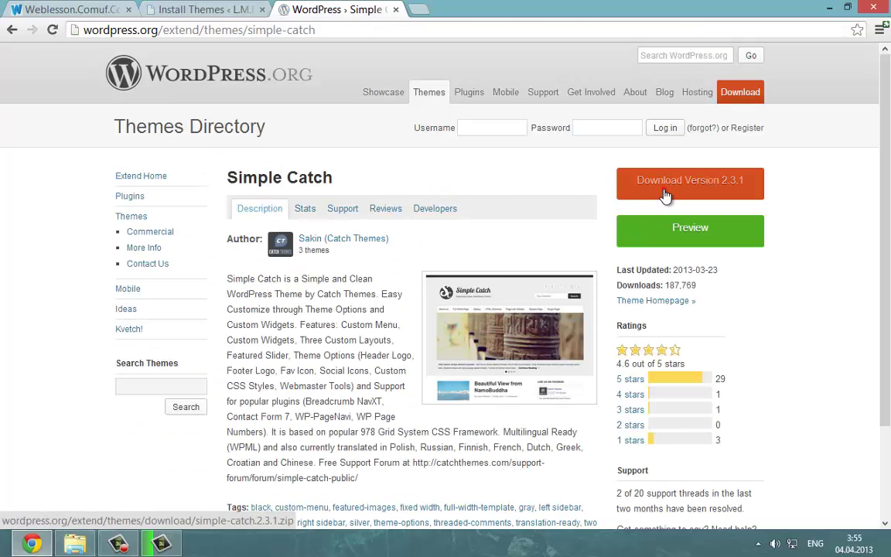
click(665, 195)
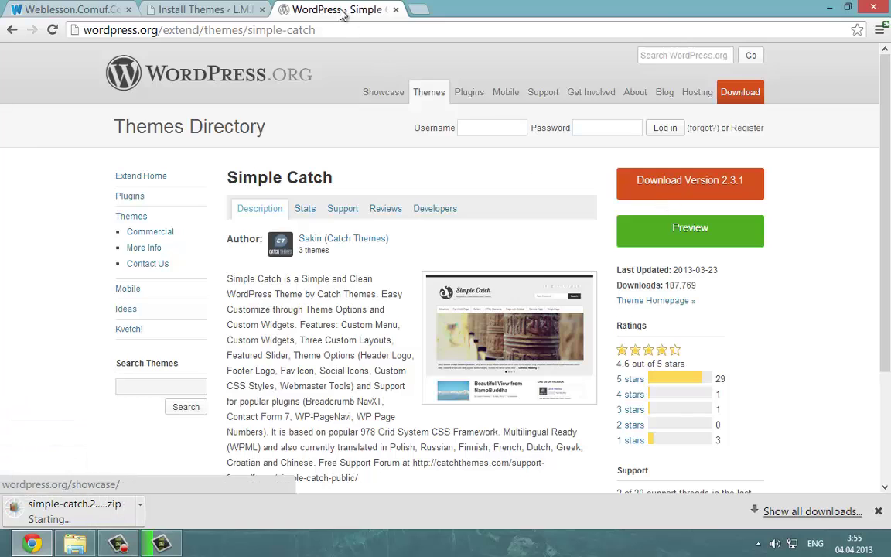
key(ctrl+w)
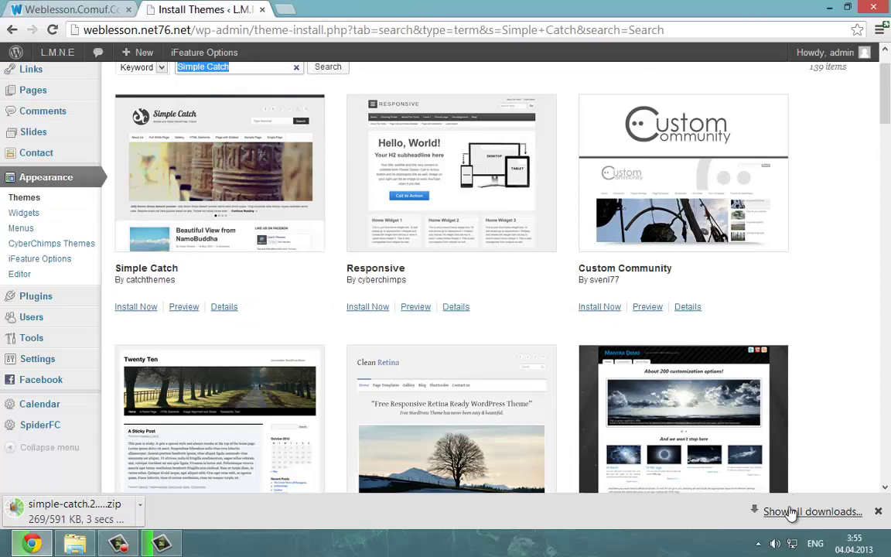
click(791, 512)
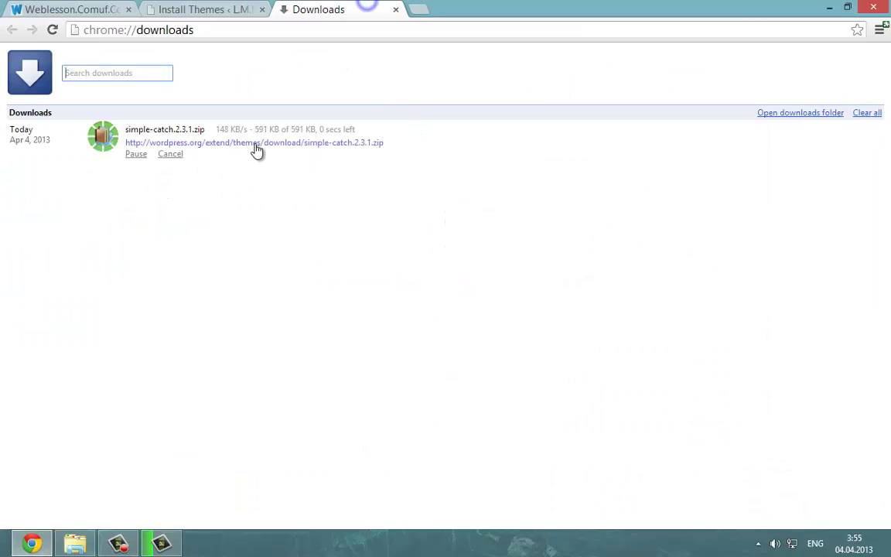
Return to the WordPress theme installation page and open the form for uploading a zipped theme.
click(200, 10)
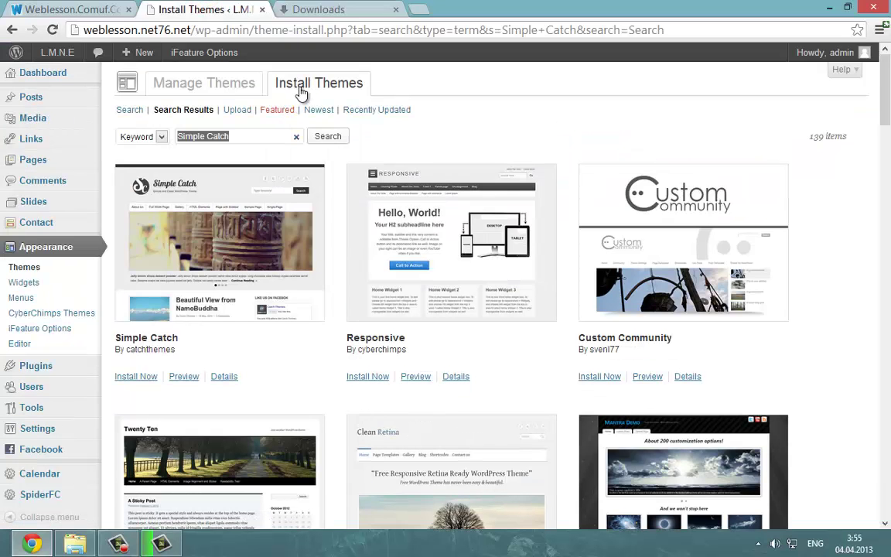
drag(391, 84, 442, 126)
click(442, 124)
right_click(449, 133)
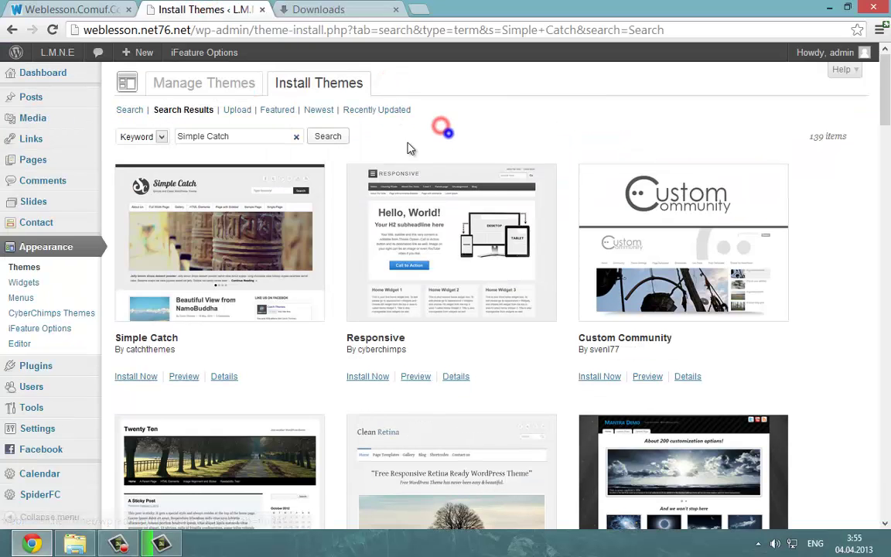
click(407, 142)
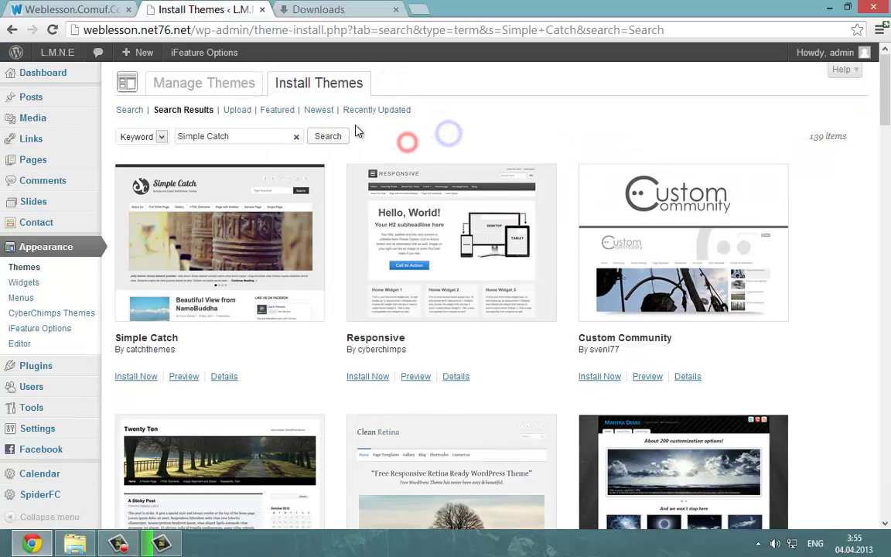
click(238, 111)
Show the downloaded simple-catch.2.3.1.zip in its folder, move it to the desktop and close the folder window.
click(320, 5)
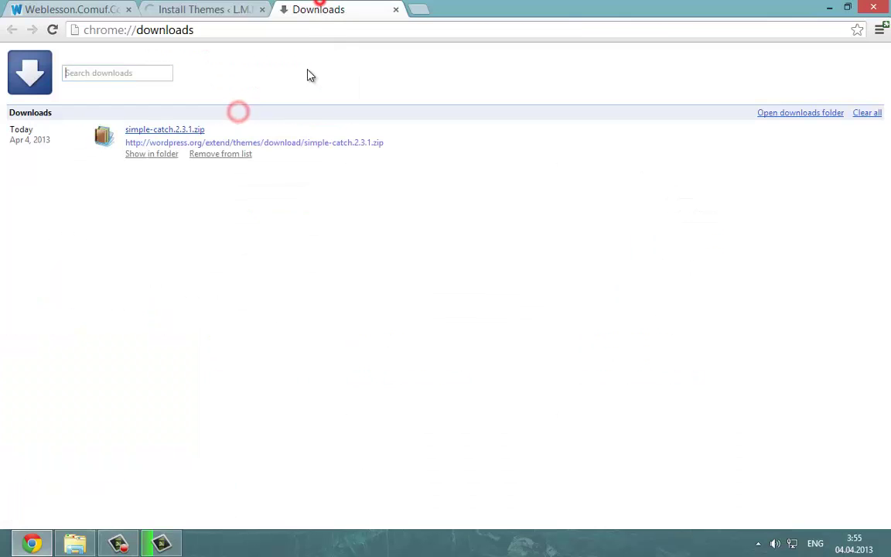
click(162, 155)
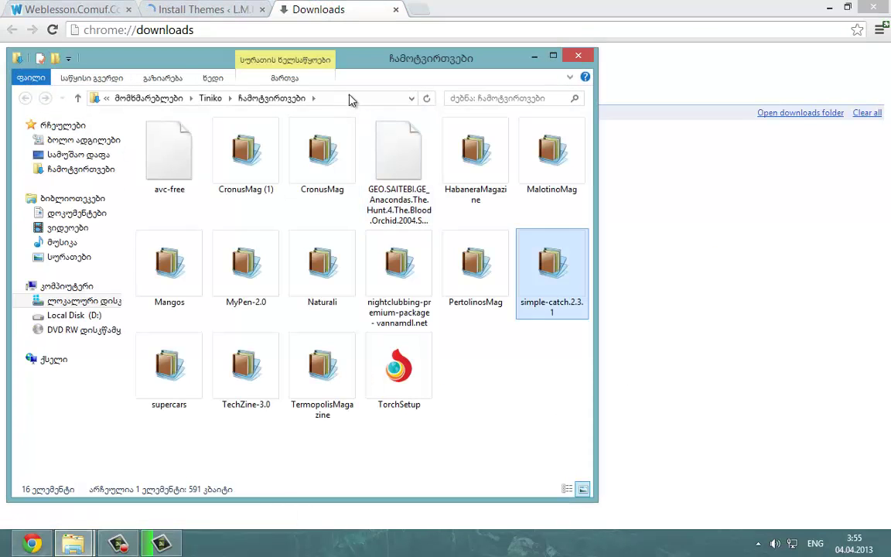
click(830, 7)
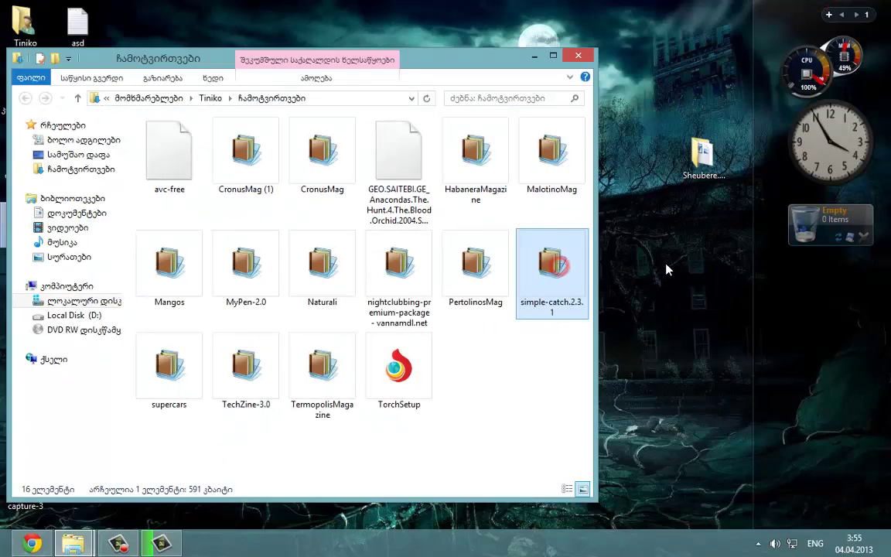
drag(558, 267, 375, 159)
click(578, 56)
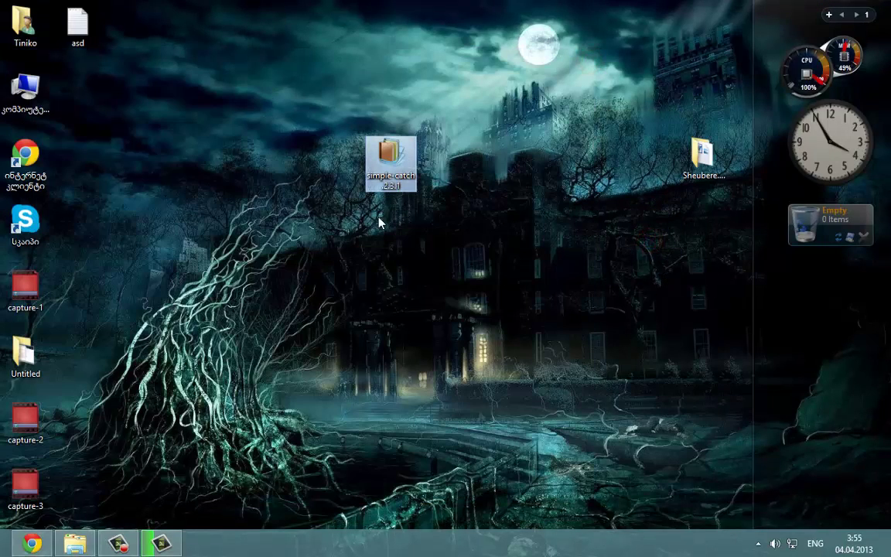
Select simple-catch.2.3.1.zip from the desktop as the theme package to upload on the theme installation page.
click(47, 542)
click(227, 8)
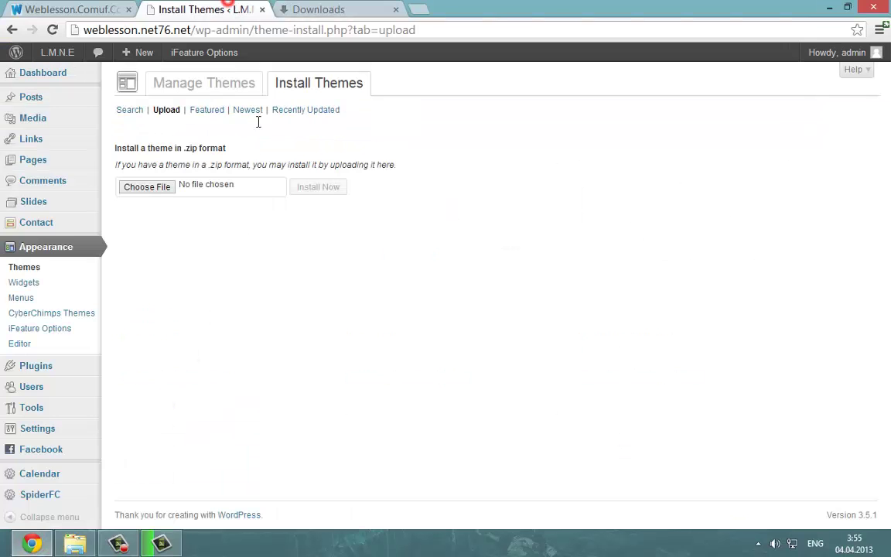
click(144, 187)
click(183, 195)
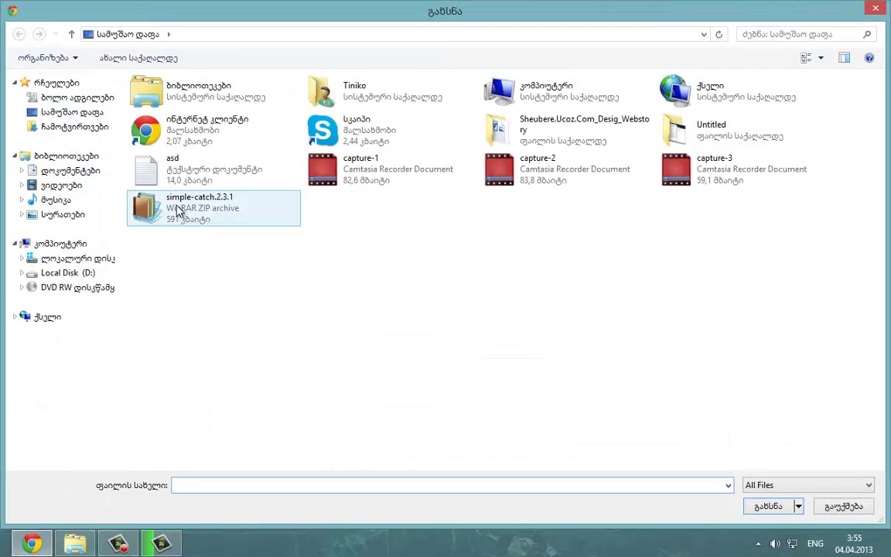
click(766, 507)
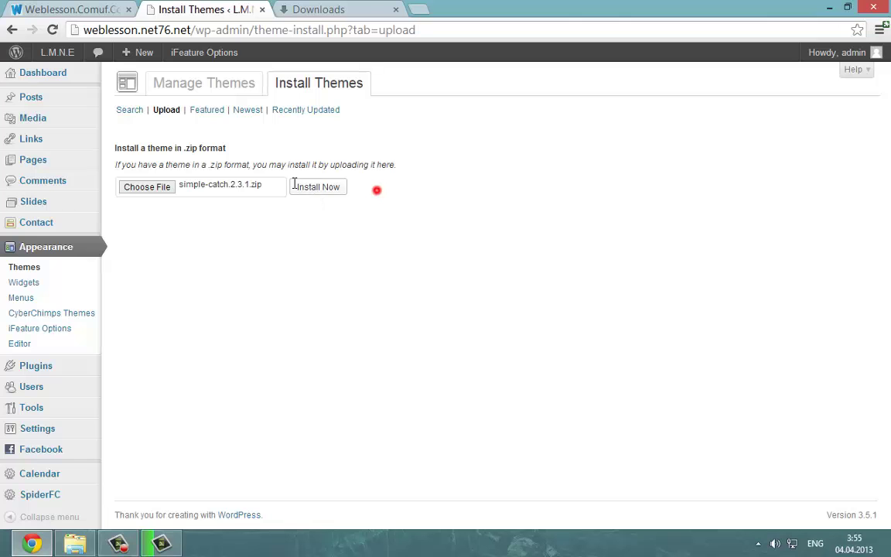
right_click(399, 193)
click(385, 178)
click(320, 184)
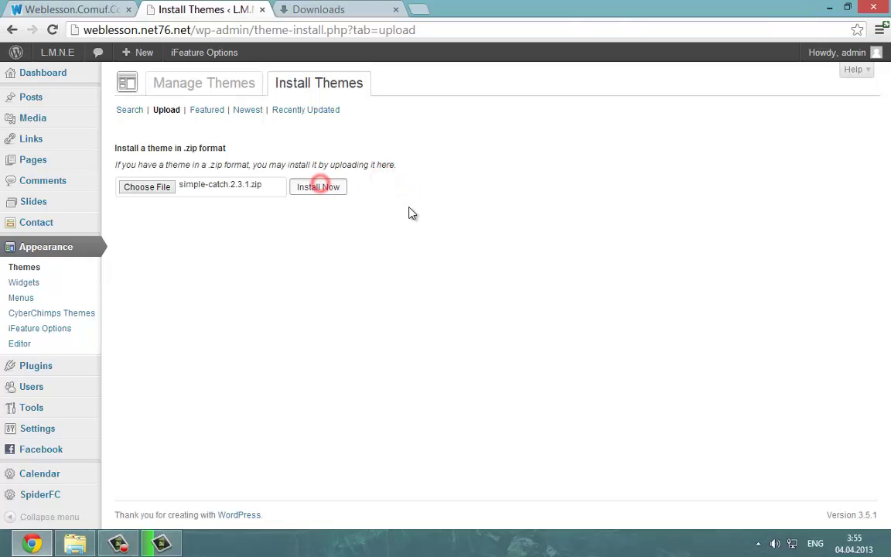
Extract the simple-catch folder from the simple-catch.2.3.1.zip archive to the desktop and close the archive.
key(super+d)
click(402, 161)
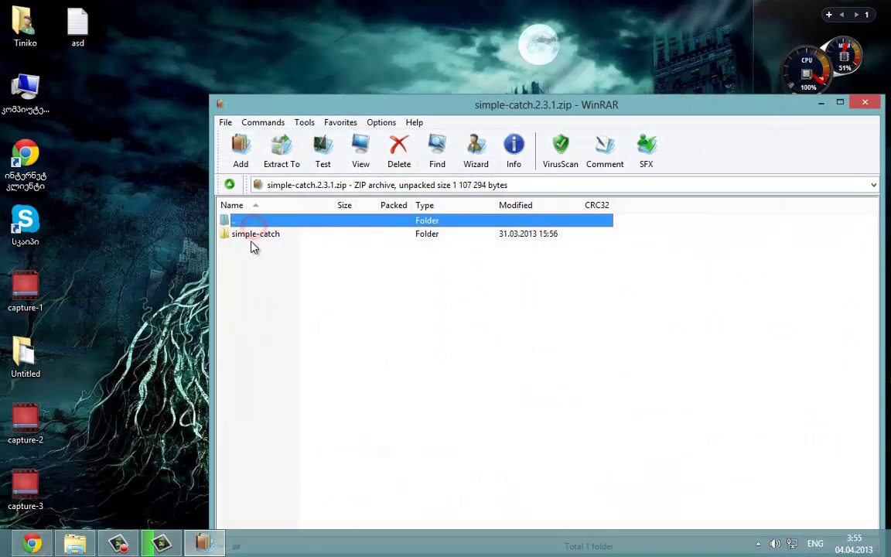
double_click(249, 235)
click(231, 188)
drag(239, 235, 153, 232)
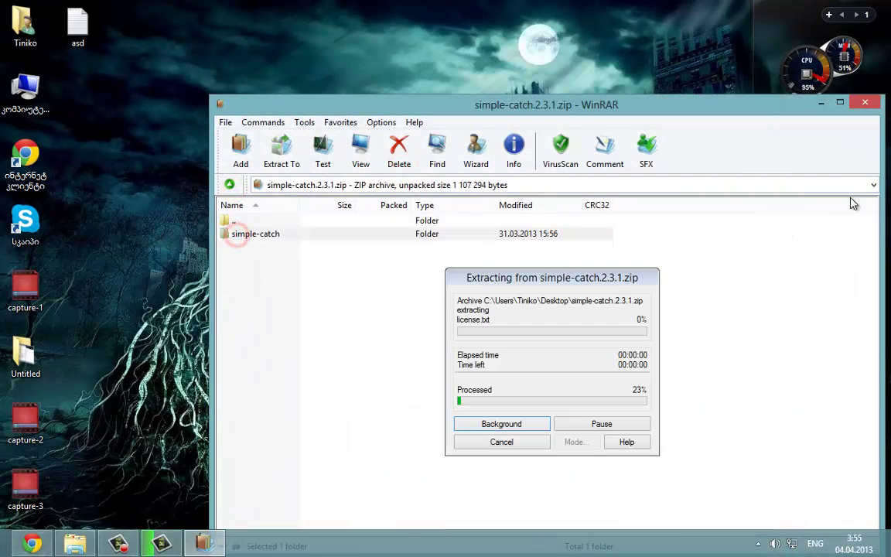
click(868, 102)
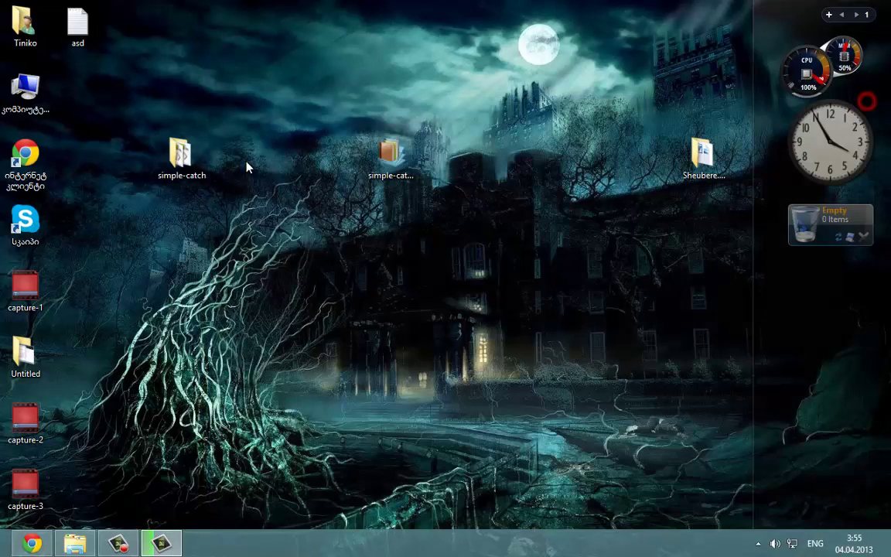
Move the downloaded zip off the desktop into the user's personal folder and shift the extracted simple-catch folder toward the desktop's centre.
right_click(179, 160)
click(292, 91)
drag(394, 147, 24, 9)
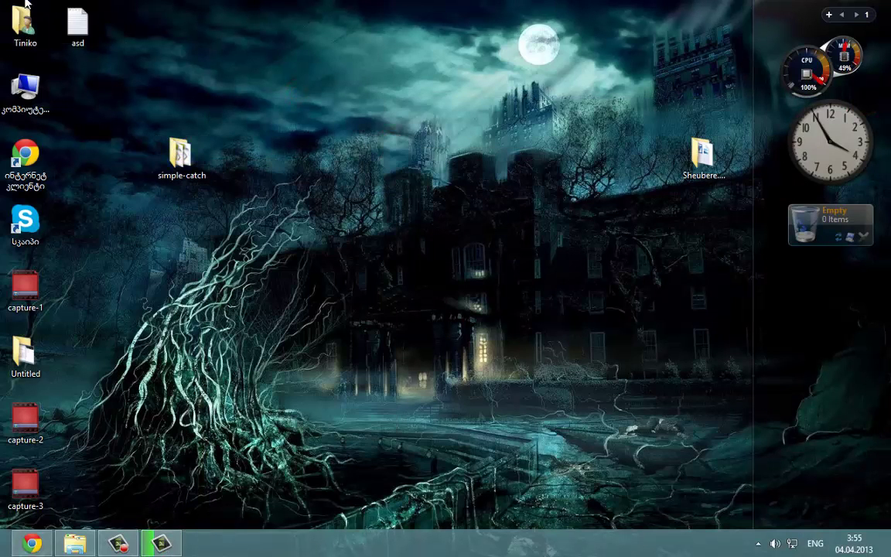
drag(164, 158, 356, 174)
Compress the simple-catch folder into a new ZIP-format archive named simple-catch.zip with WinRAR.
right_click(338, 159)
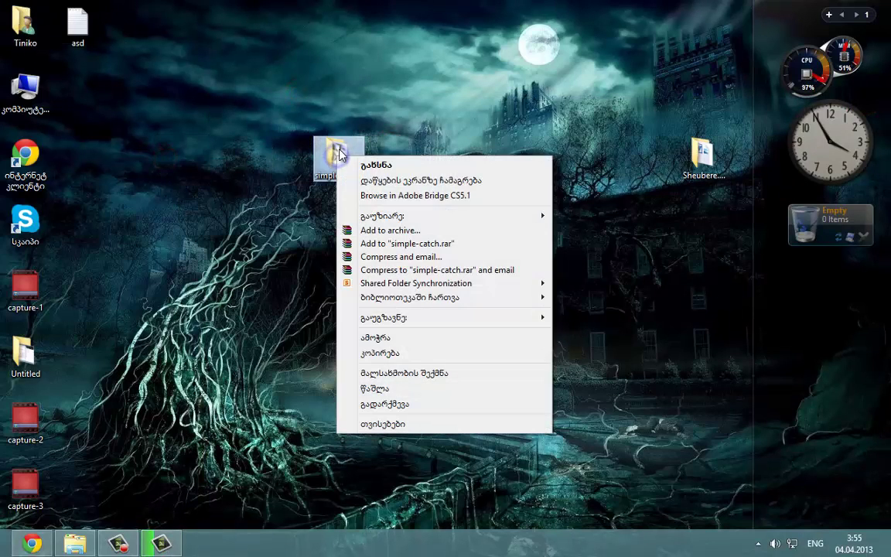
click(269, 121)
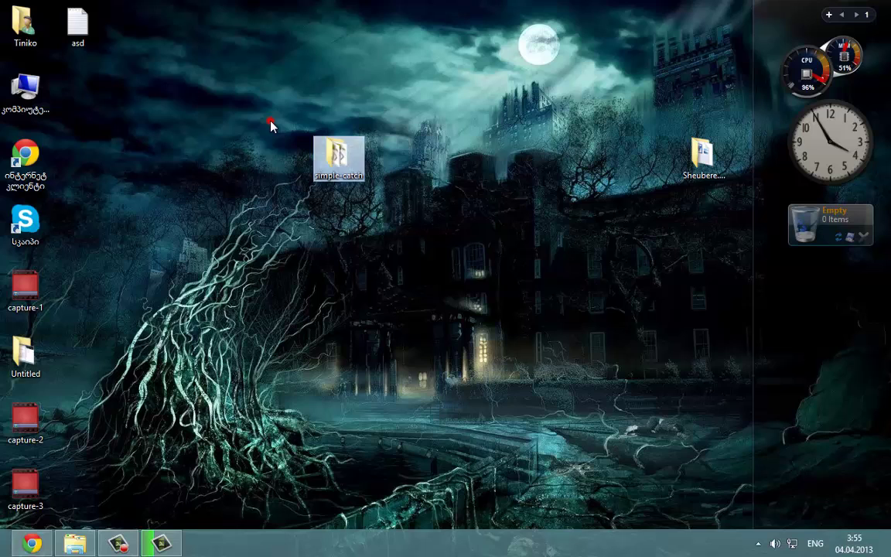
right_click(341, 157)
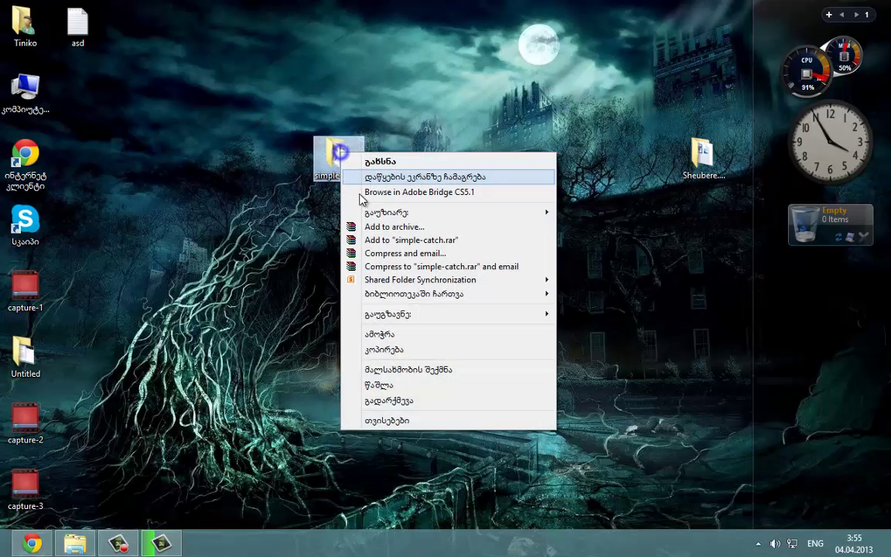
click(421, 230)
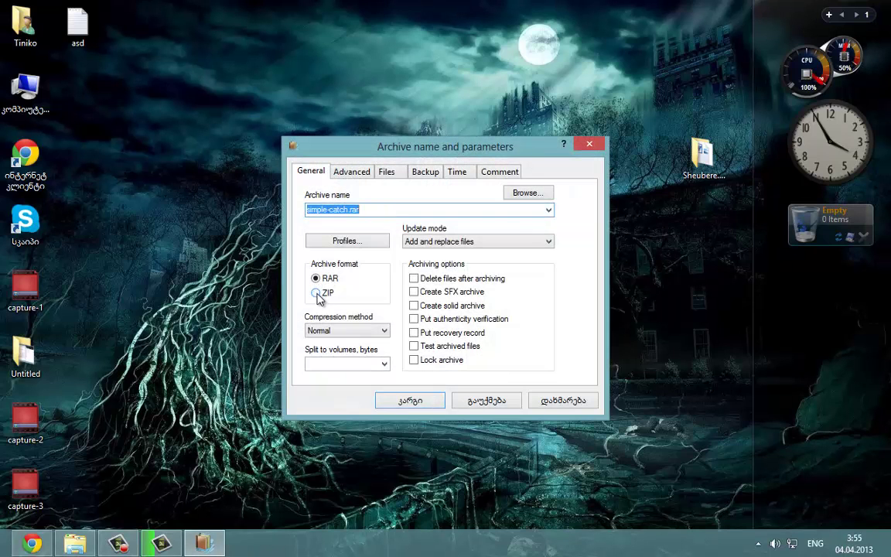
click(317, 293)
click(411, 402)
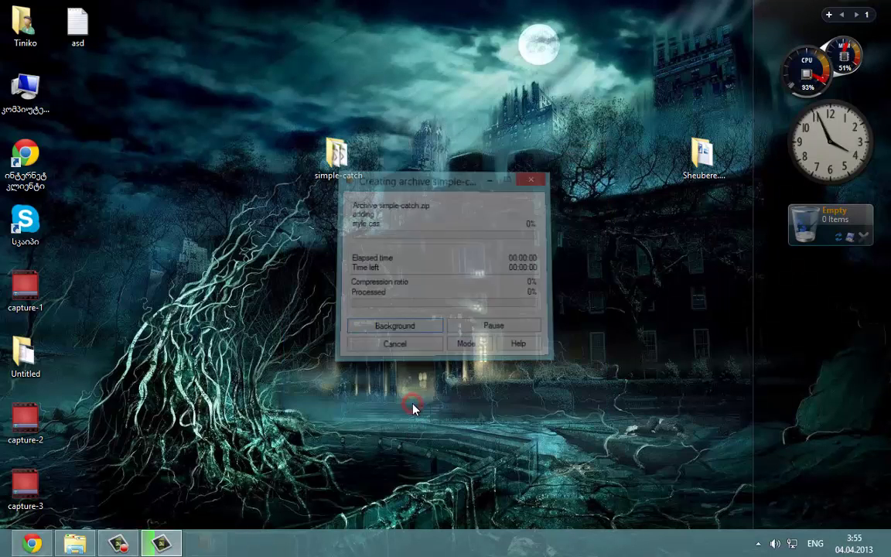
Place the simple-catch folder below the asd file and the new simple-catch archive in an open area of the desktop.
drag(85, 87, 487, 232)
drag(565, 268, 564, 277)
drag(606, 229, 520, 323)
drag(334, 154, 80, 93)
right_click(279, 147)
click(321, 185)
drag(554, 294, 554, 226)
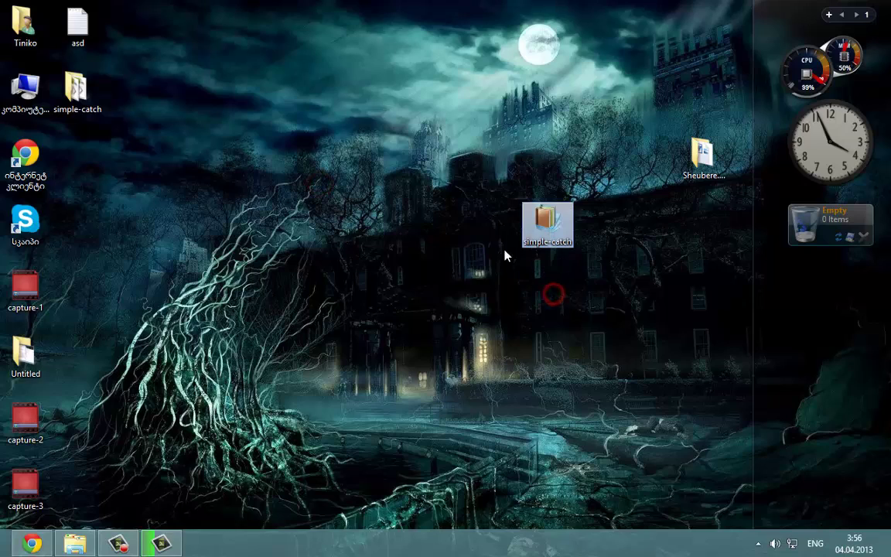
Switch back to Chrome, install the theme from the new simple-catch.zip and activate it.
click(43, 539)
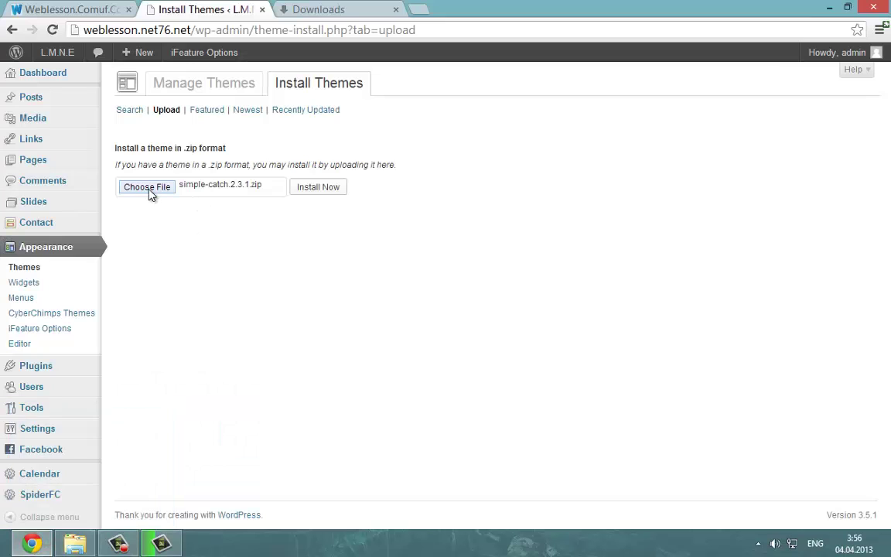
click(149, 189)
double_click(367, 225)
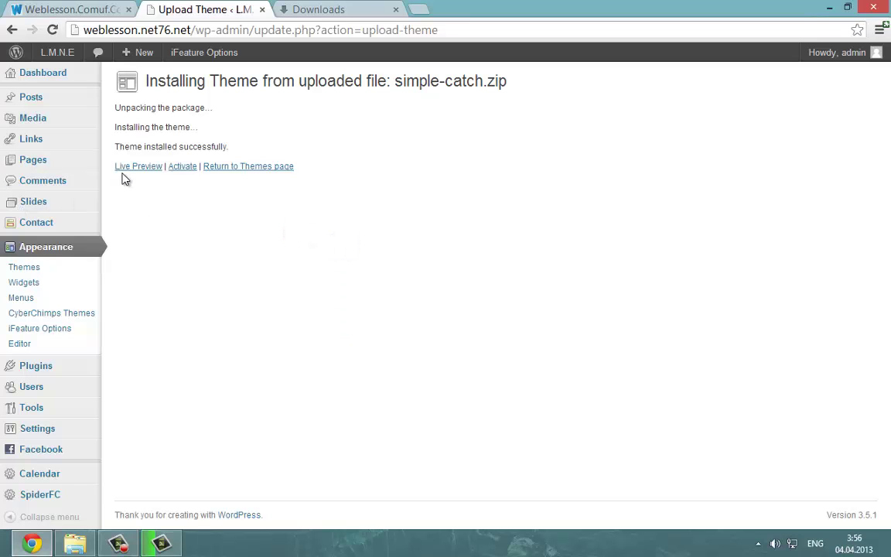
click(186, 169)
click(184, 168)
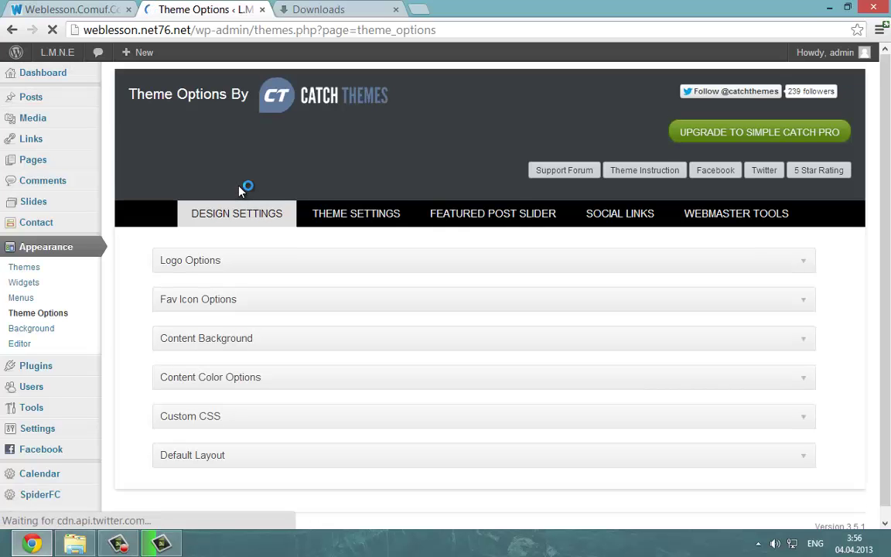
Expand the Logo Options section of the theme's design settings and review its header and footer logo fields.
scroll(241, 191, down, 2)
drag(886, 230, 888, 149)
click(806, 263)
scroll(806, 263, down, 3)
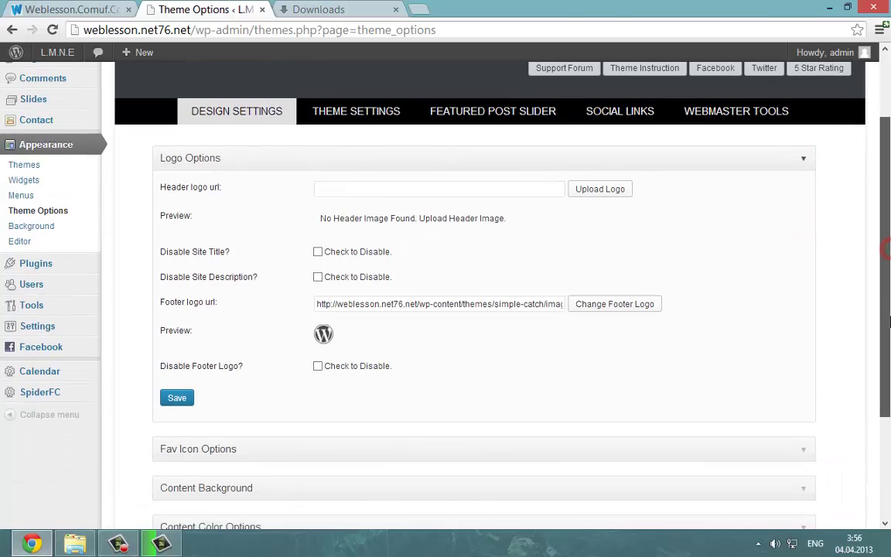
scroll(877, 372, up, 2)
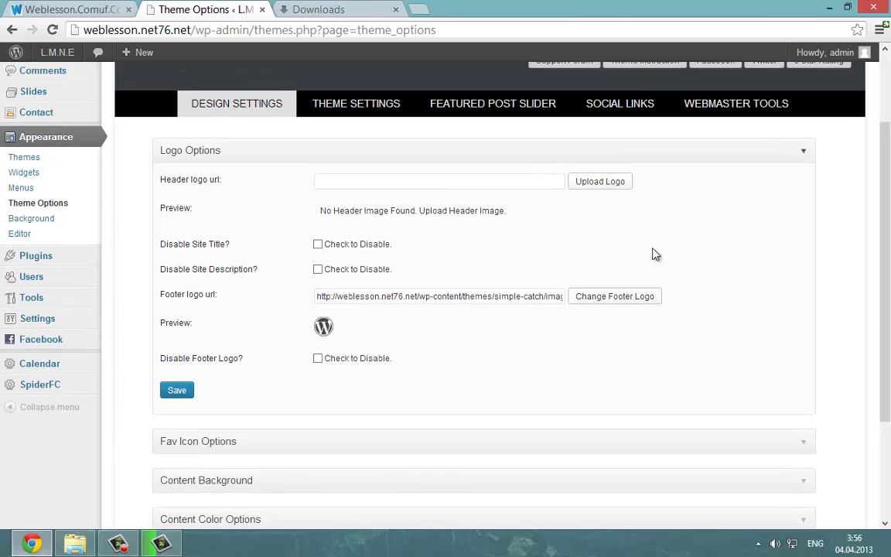
Open the site's front page in a new tab, bring it into view and close the Downloads page.
middle_click(60, 54)
click(383, 6)
click(437, 7)
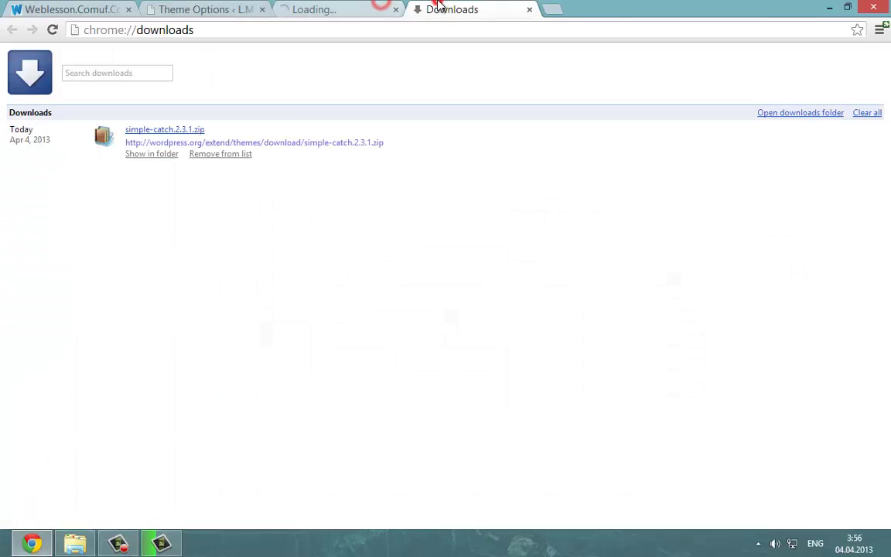
click(239, 153)
click(378, 3)
middle_click(476, 5)
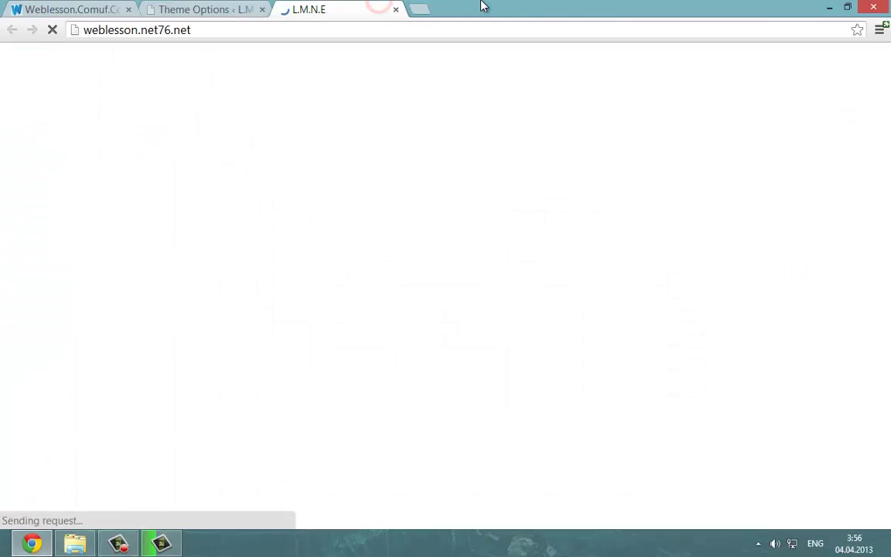
click(420, 3)
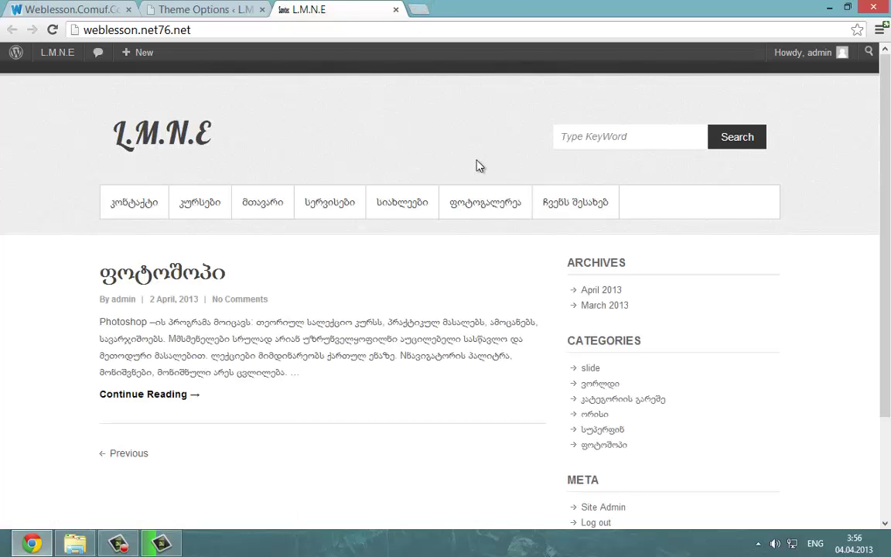
Examine the front page under the new theme and highlight the site title in its header.
scroll(477, 164, down, 2)
scroll(478, 166, up, 2)
drag(221, 136, 104, 132)
drag(73, 133, 211, 133)
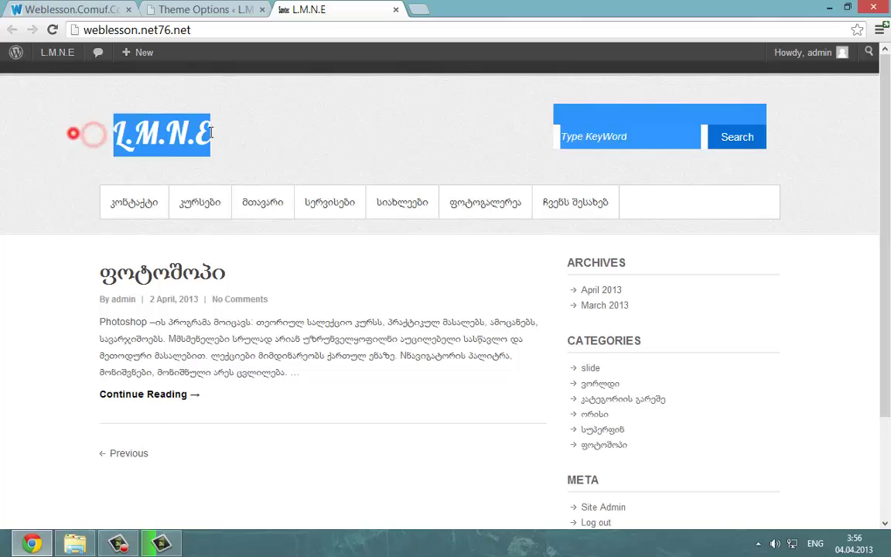
Compare the header logo setting in the theme options with the site's front page and look through the remaining design sections.
click(220, 7)
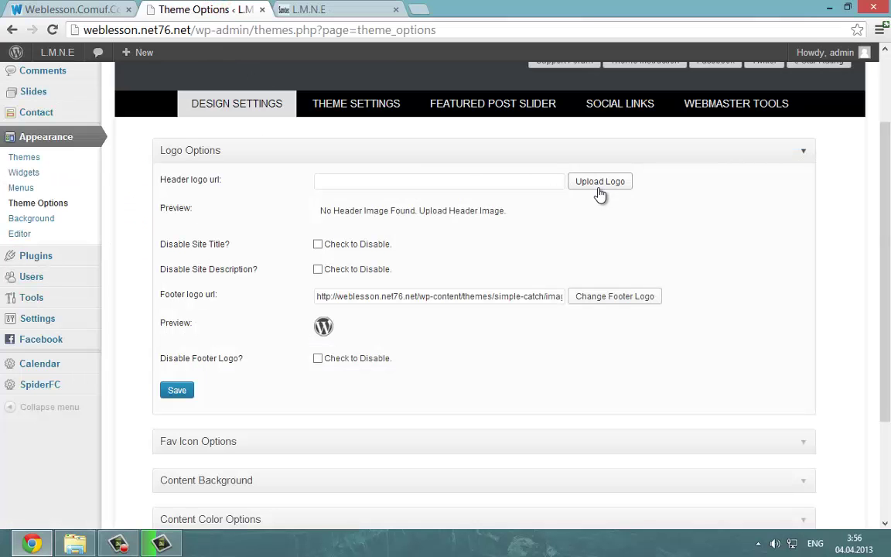
click(358, 4)
click(209, 9)
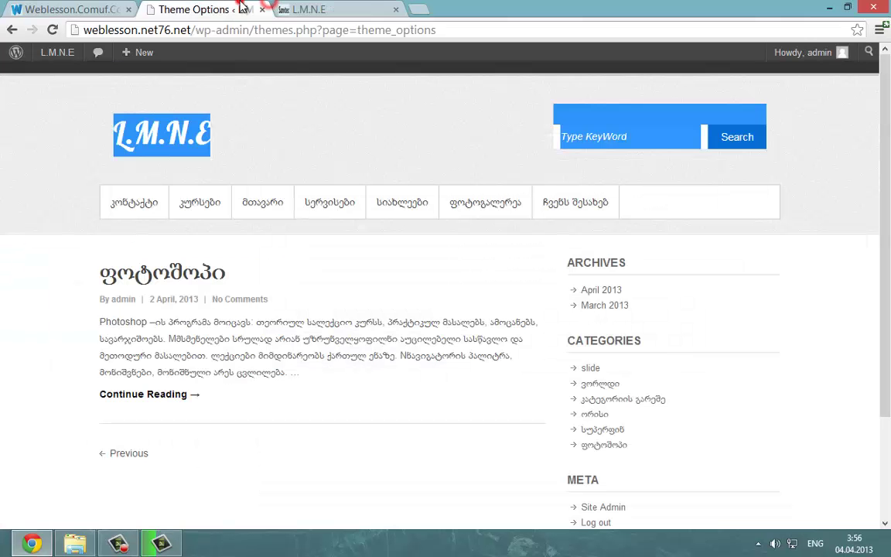
scroll(869, 272, down, 4)
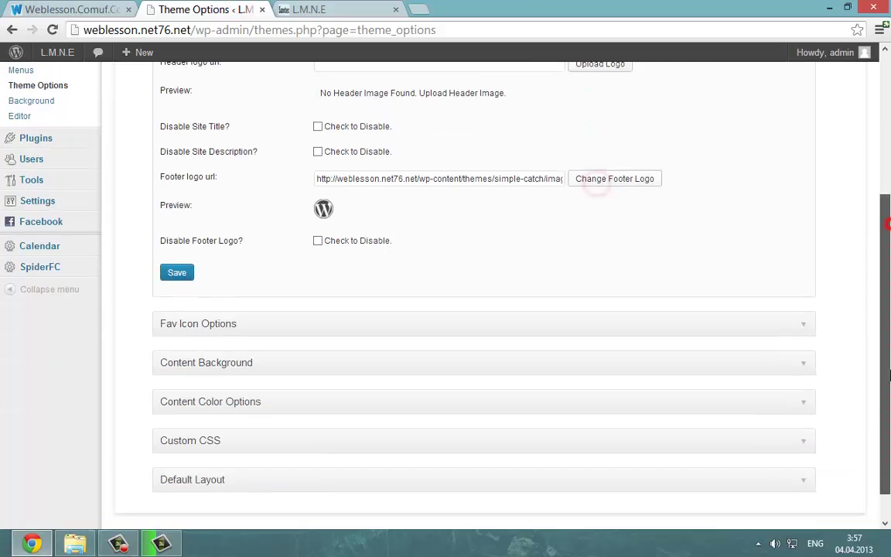
scroll(888, 202, up, 1)
scroll(888, 202, up, 3)
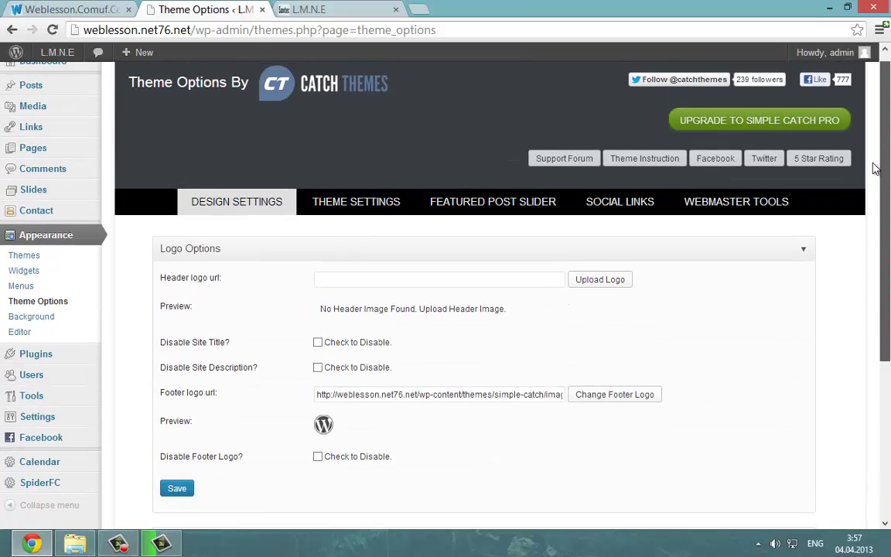
Review the Theme Settings, briefly expanding the homepage category and search text sections.
click(361, 203)
click(329, 263)
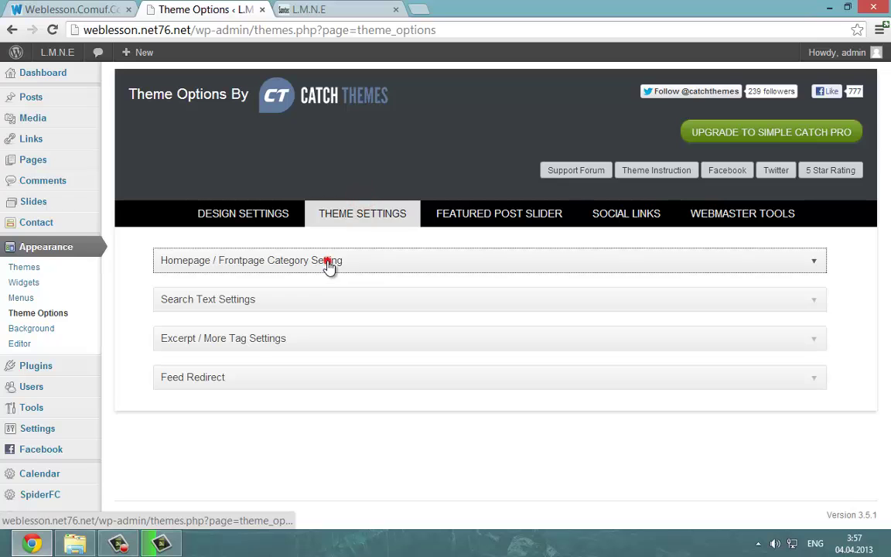
click(334, 261)
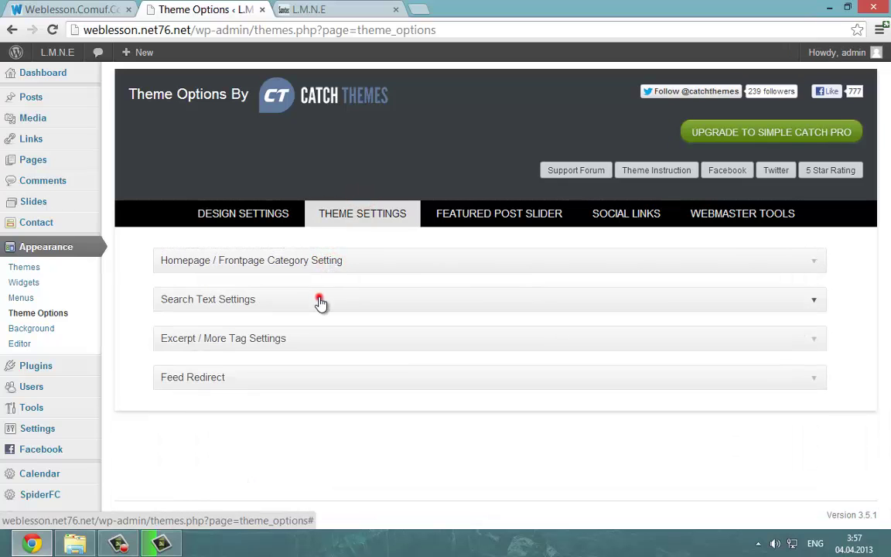
click(320, 301)
click(317, 300)
Look through the Featured Post Slider, Social Links and Webmaster Tools sections of the theme options.
click(467, 215)
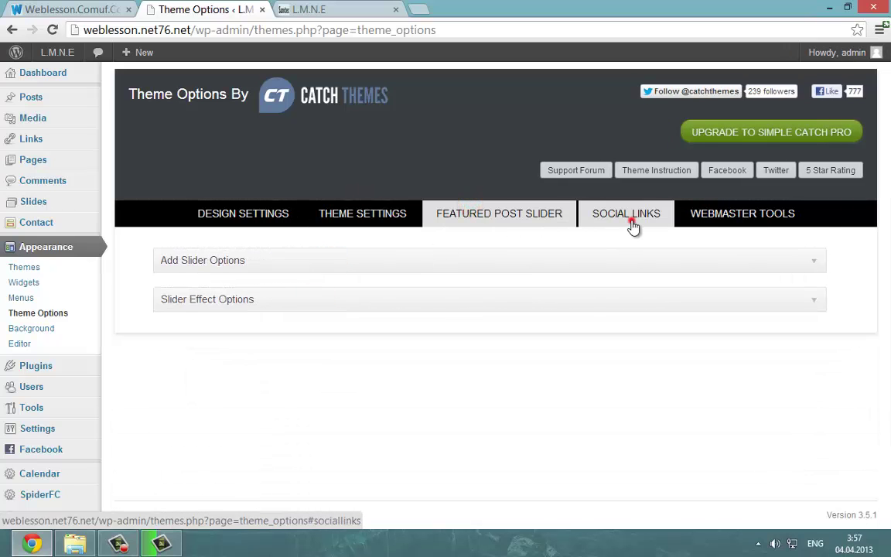
click(633, 226)
scroll(869, 237, down, 4)
scroll(792, 330, up, 1)
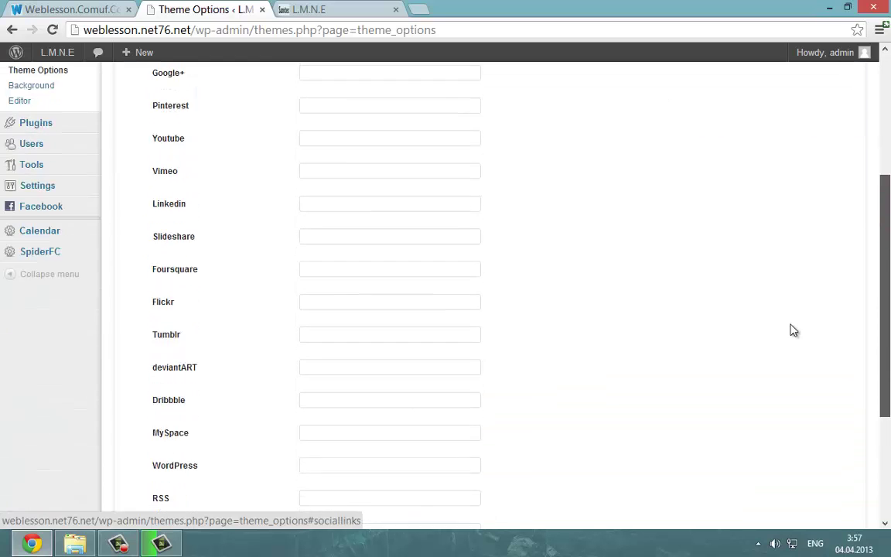
scroll(792, 330, down, 3)
scroll(887, 477, up, 6)
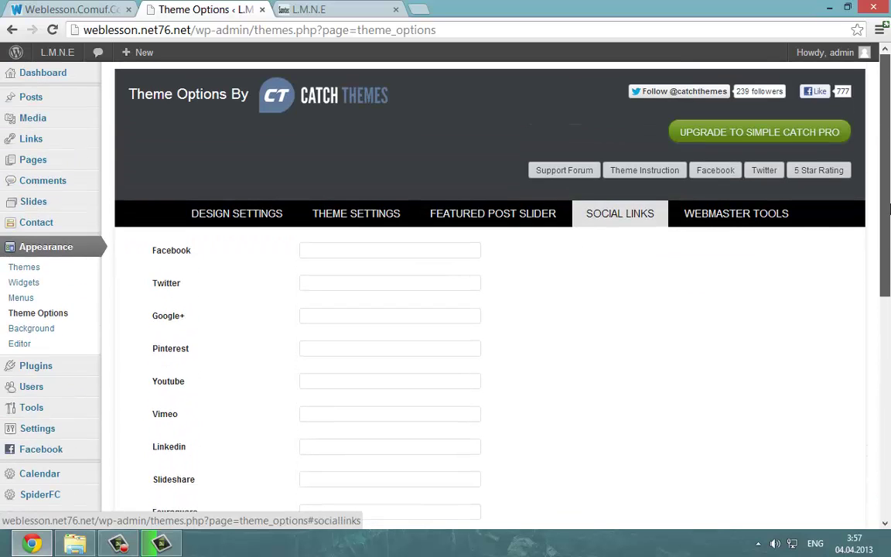
click(723, 219)
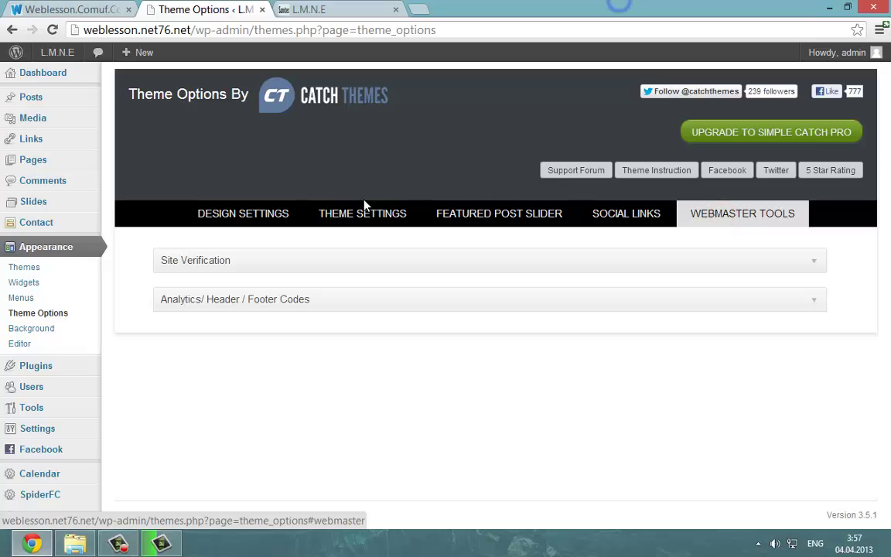
Return to the Design Settings, look over the sections and collapse Logo Options.
click(242, 213)
scroll(263, 220, down, 3)
right_click(252, 205)
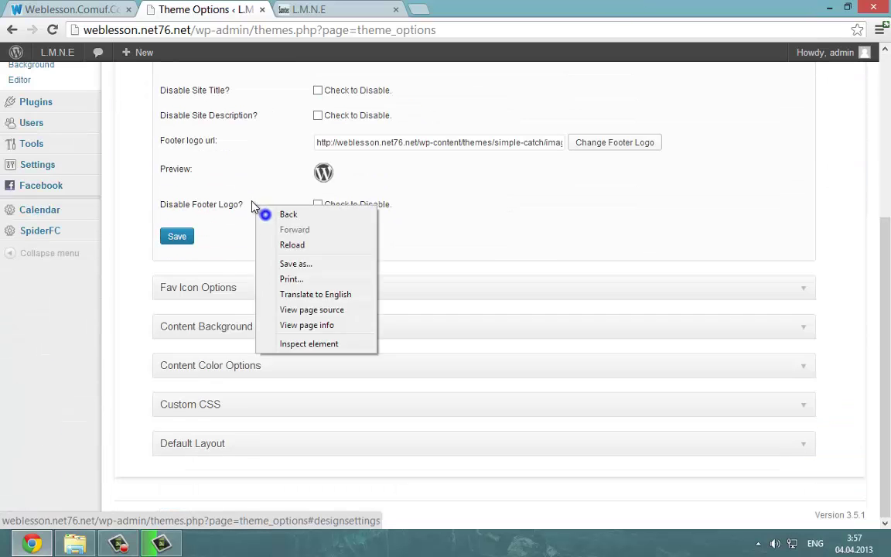
click(251, 202)
scroll(226, 236, up, 3)
click(225, 207)
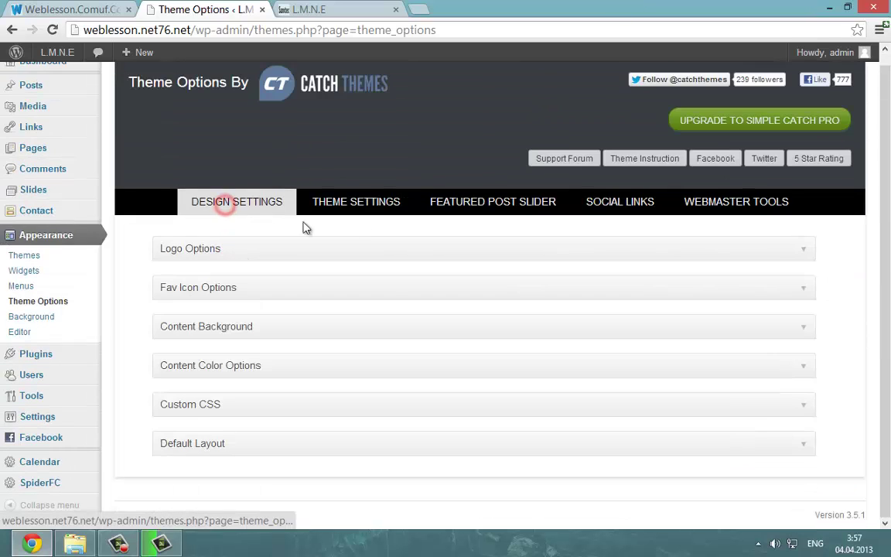
Look at the Fav Icon Options in the Design Settings and collapse the section again.
click(191, 294)
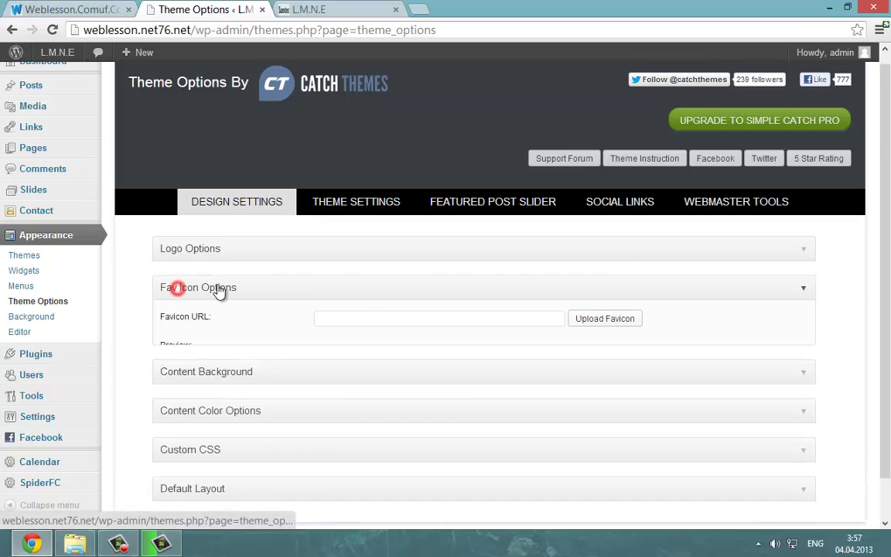
scroll(224, 290, down, 2)
click(411, 168)
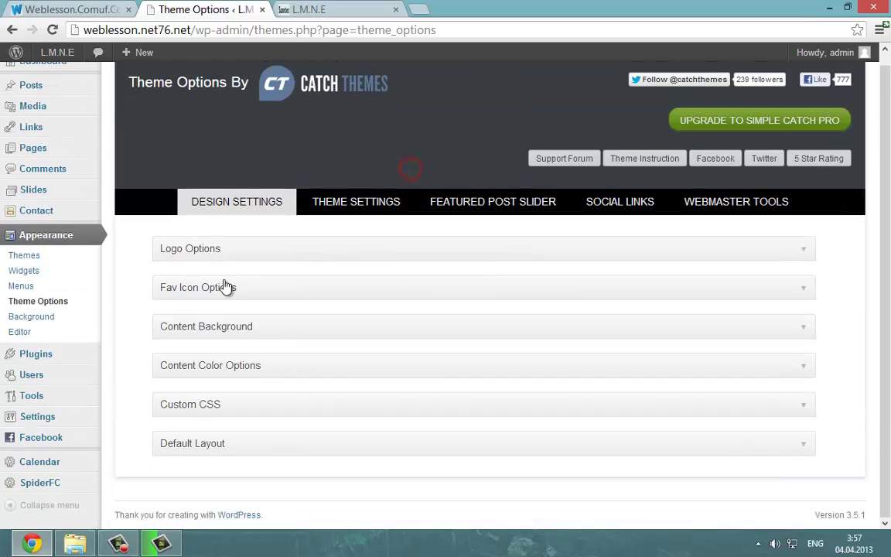
click(210, 293)
click(211, 299)
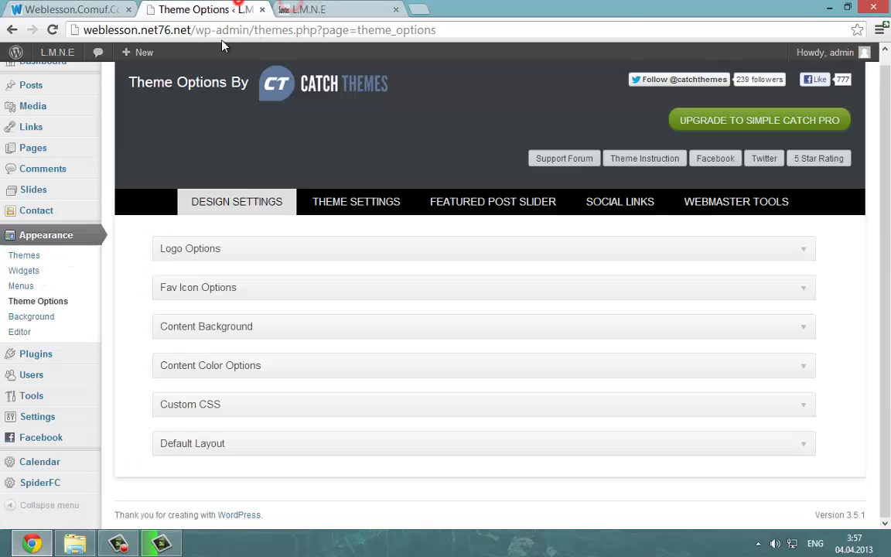
Go to the site's Manage Themes page and look through the current theme and the other installed themes.
scroll(88, 247, up, 1)
click(53, 267)
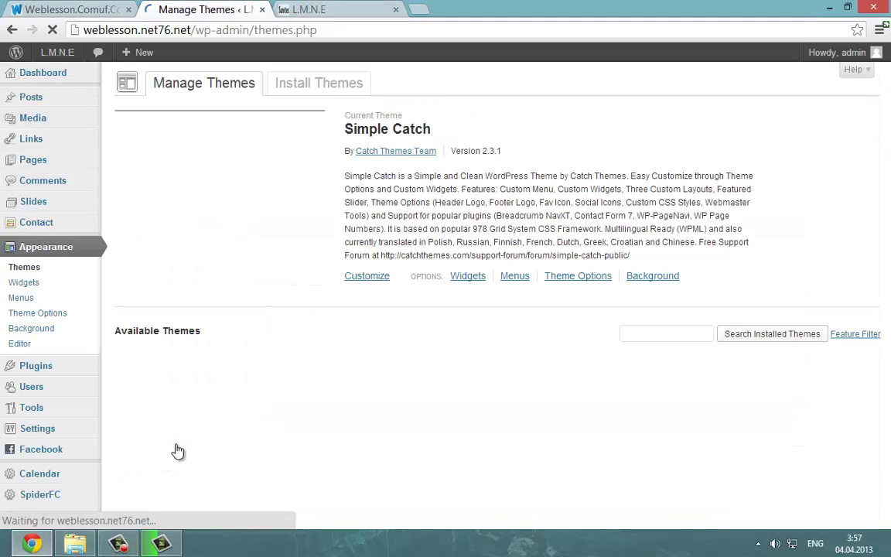
scroll(208, 430, down, 3)
scroll(208, 430, down, 1)
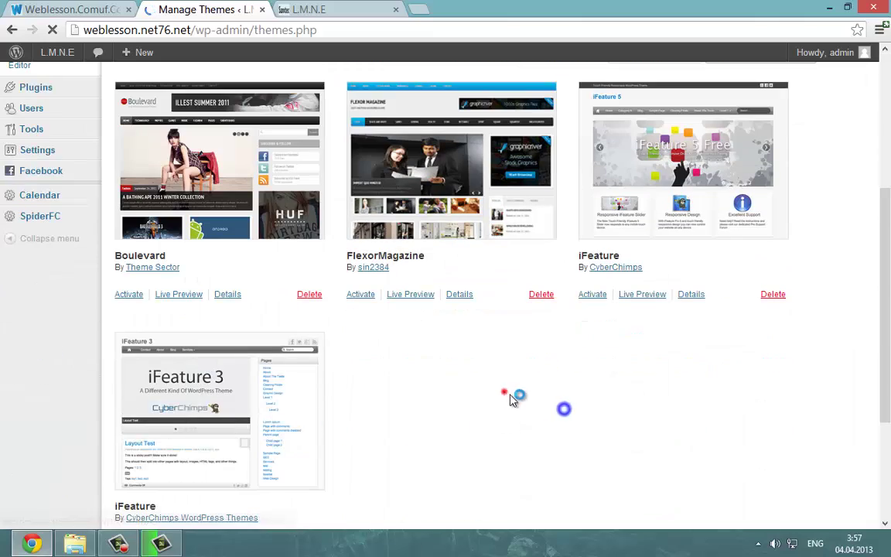
scroll(503, 391, down, 3)
scroll(503, 391, up, 6)
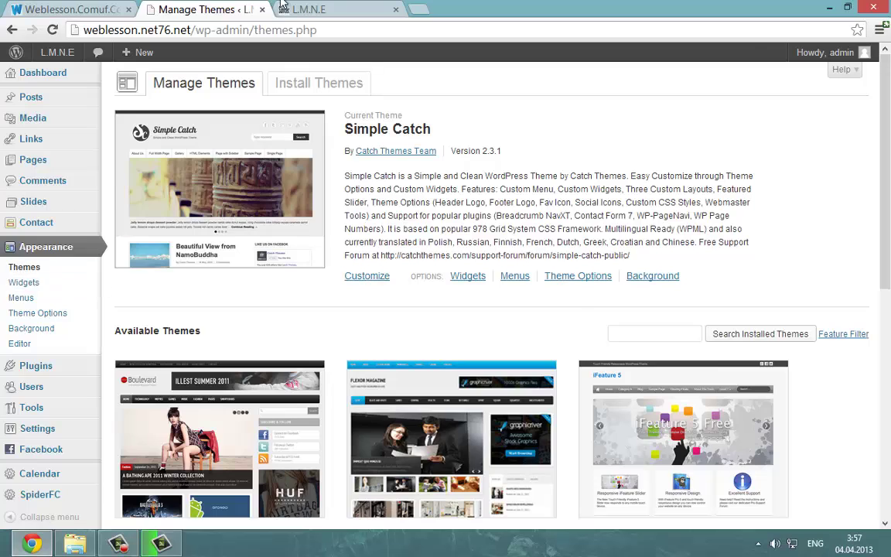
View the L.M.N.E front page down to its footer and look over the weblesson.comuf.com home page.
click(389, 9)
scroll(420, 154, down, 3)
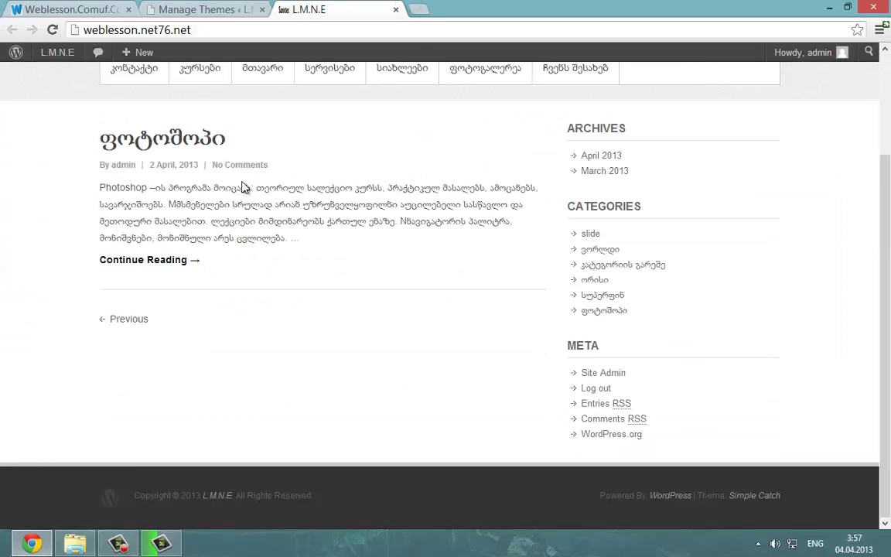
click(111, 7)
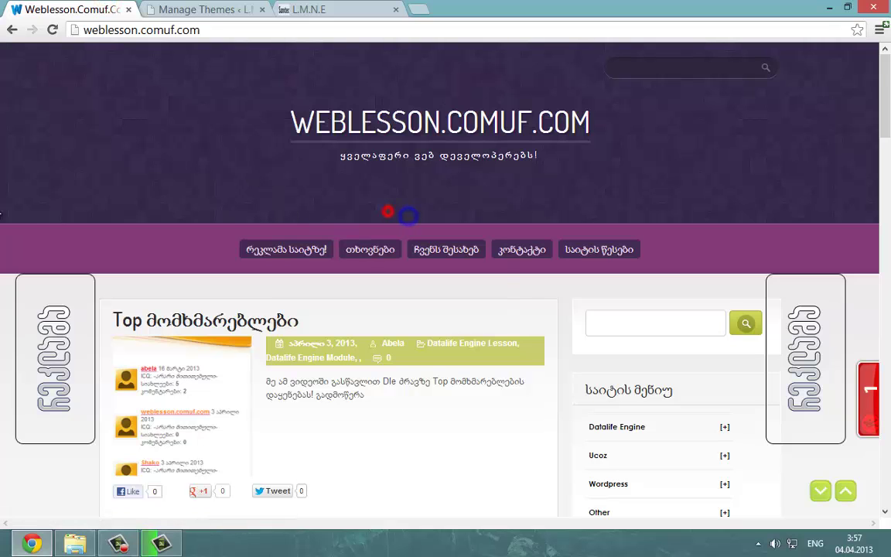
scroll(407, 216, down, 2)
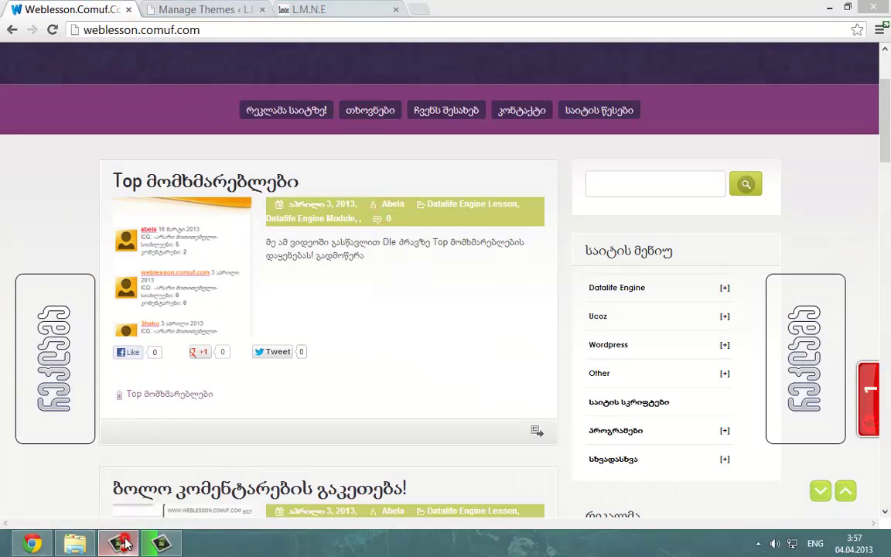